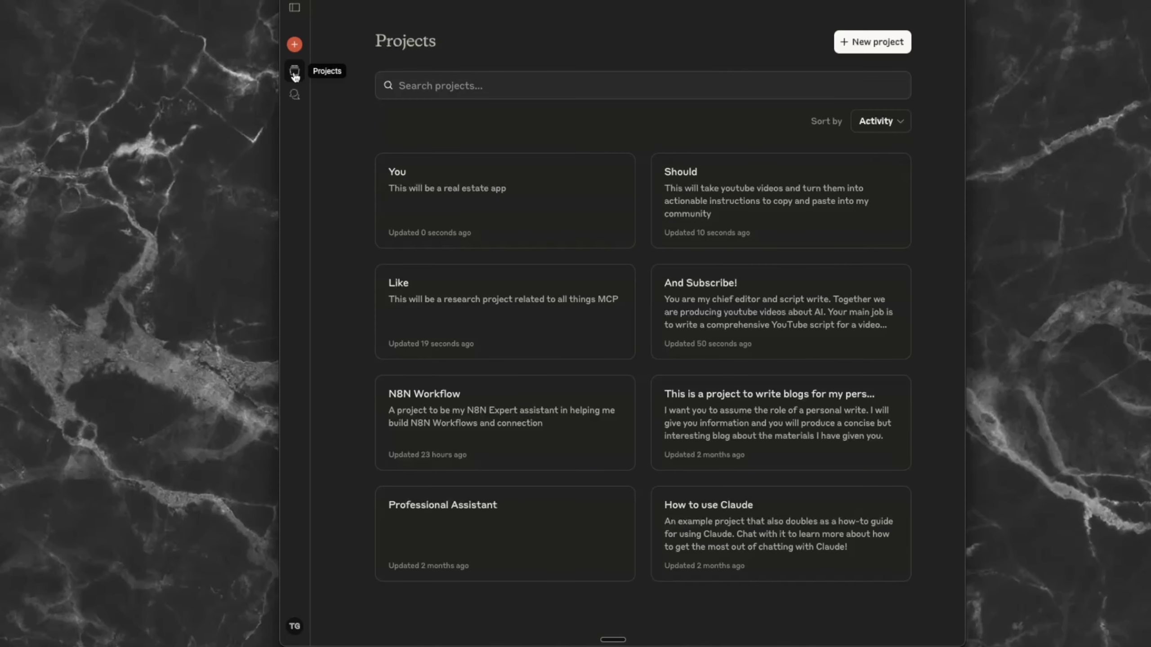
# - Create a new project named "N8N Workflows - AI Money" with the description "This will help build AI Agents In N8N"
pyautogui.click(295, 72)
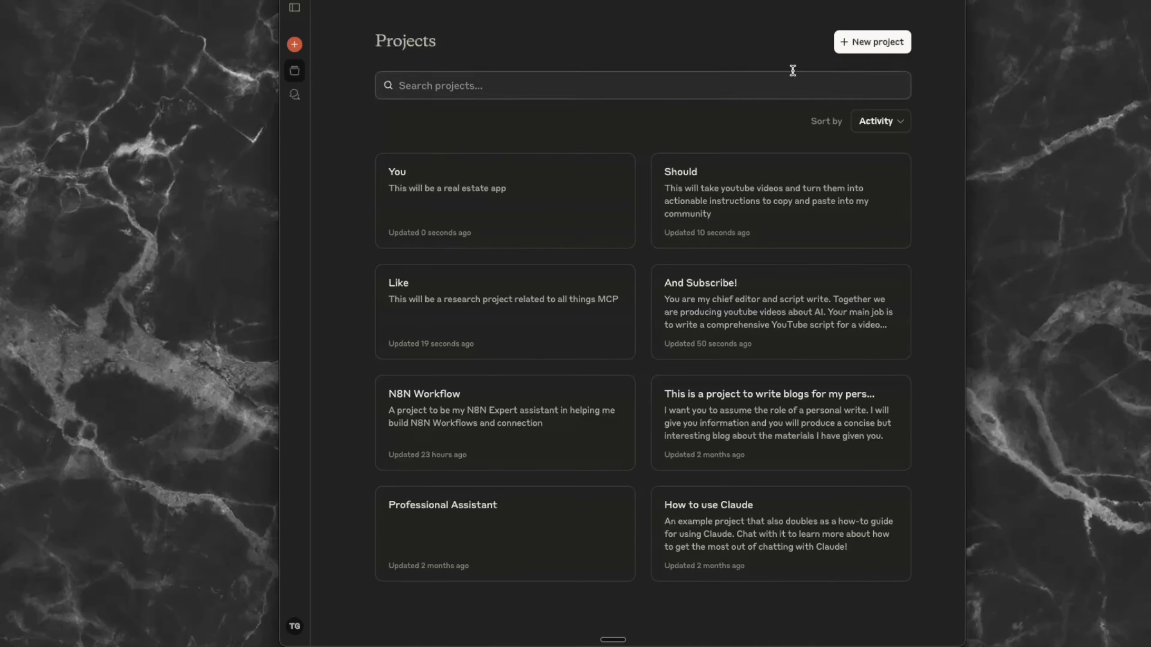
pyautogui.click(870, 44)
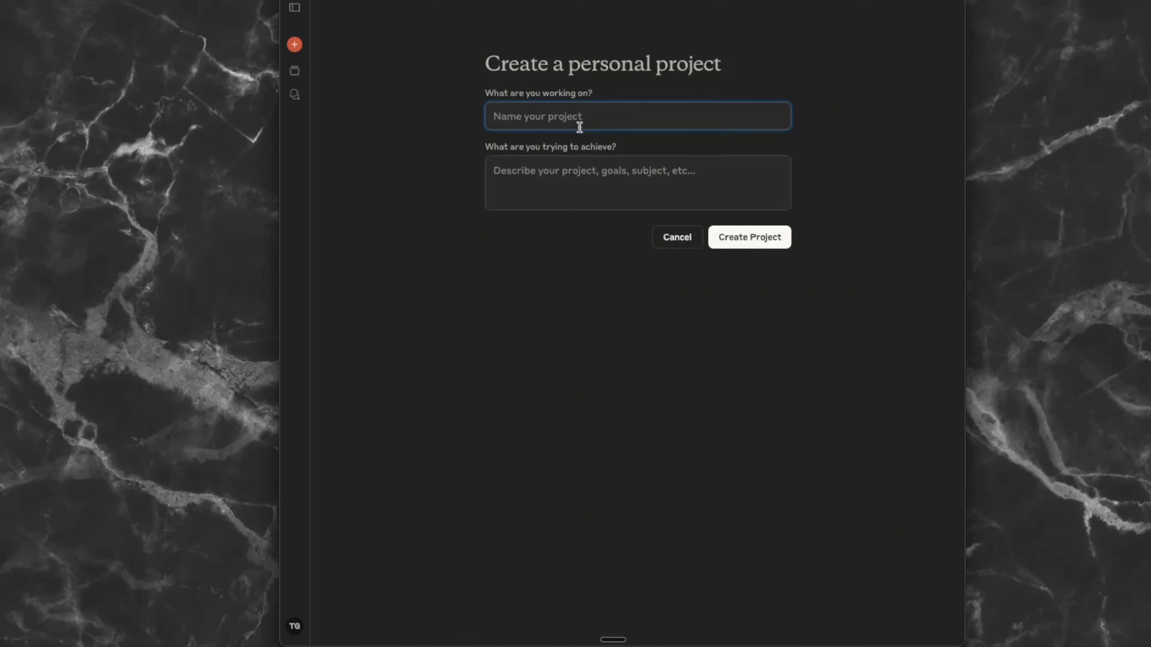
pyautogui.write('N8N Workflows - AI Money')
pyautogui.press('Tab')
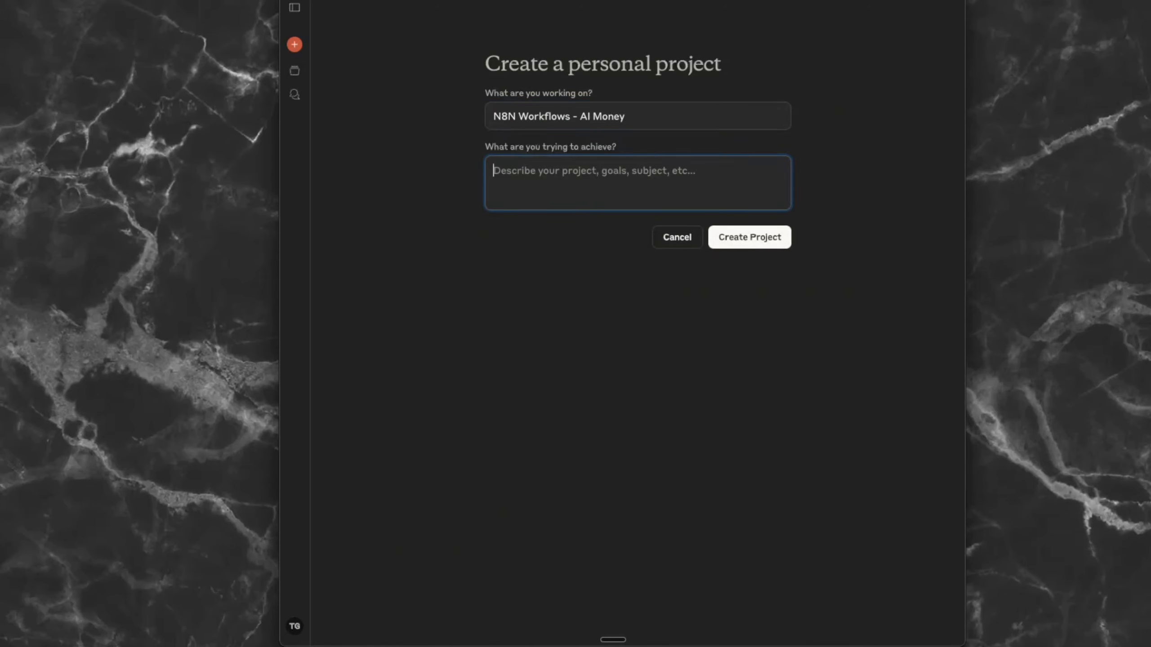
pyautogui.write('Th')
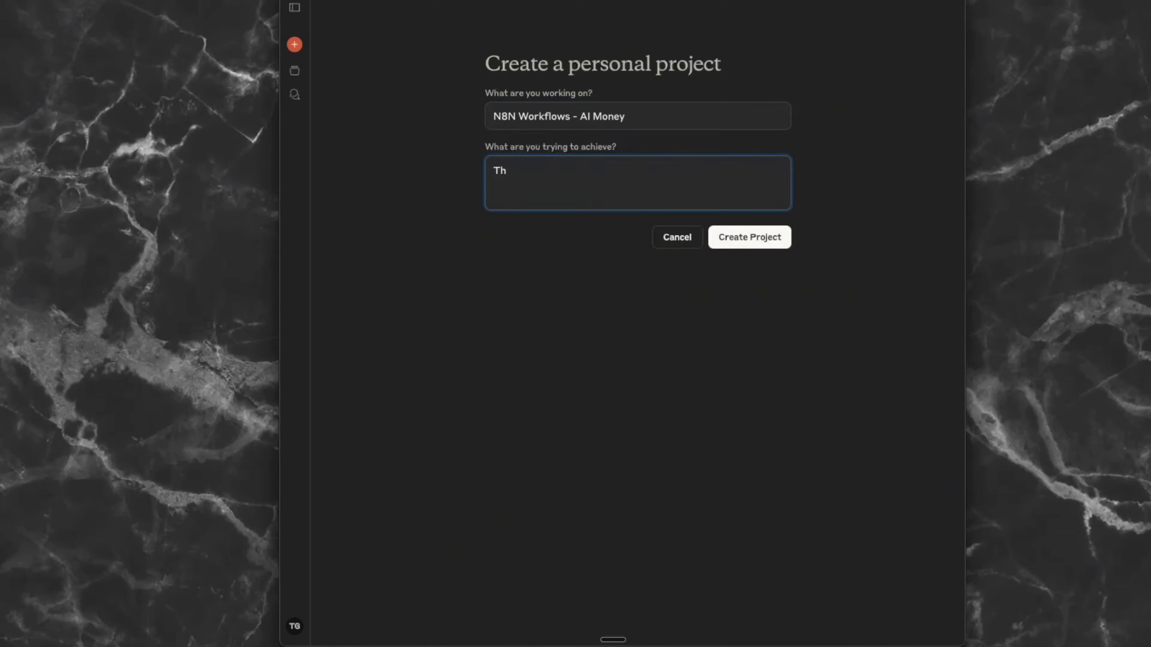
pyautogui.write('is will help build AI Agents in N8N')
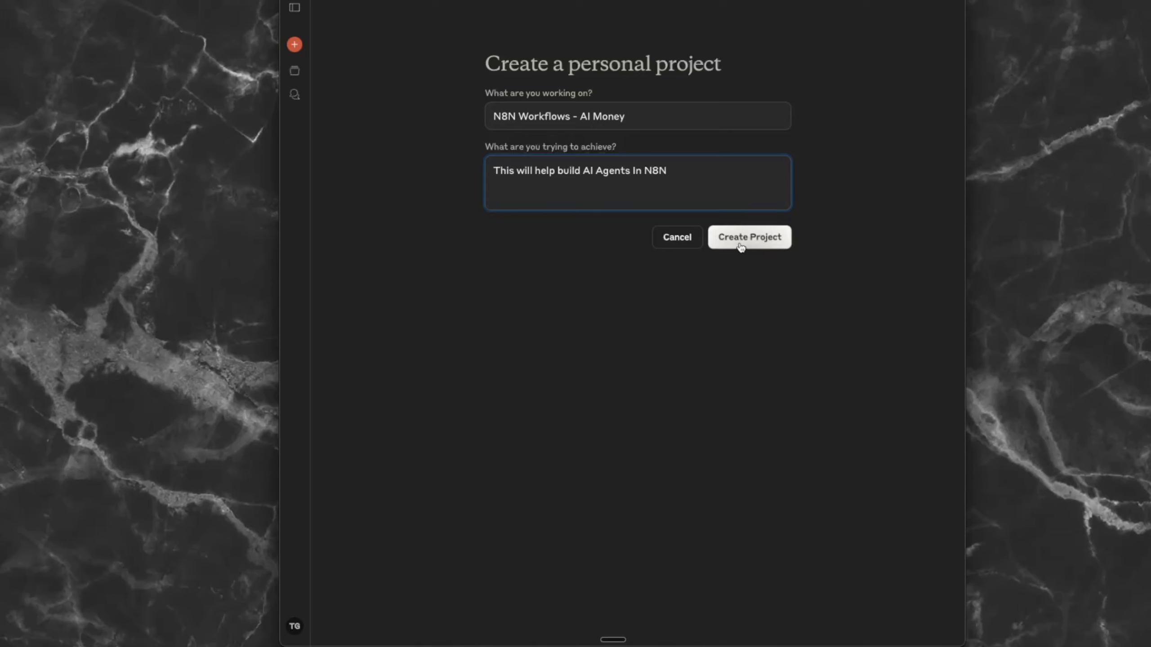
pyautogui.click(743, 239)
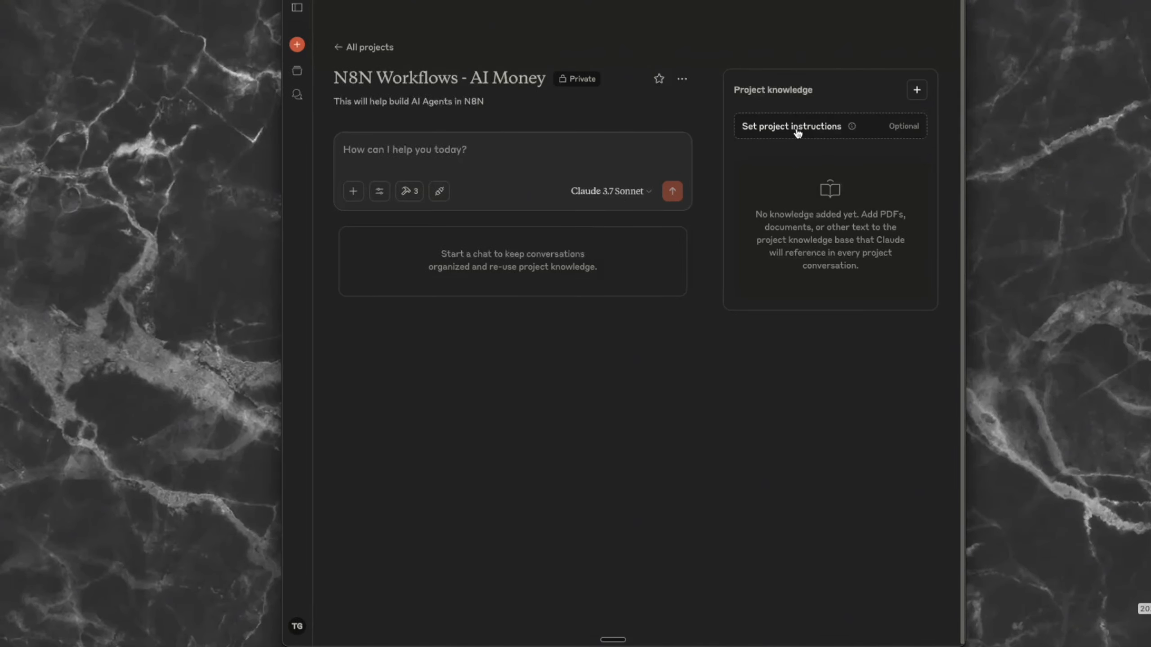
# - Paste the prepared N8N workflow automation specialist prompt into the project instructions
pyautogui.moveTo(851, 130)
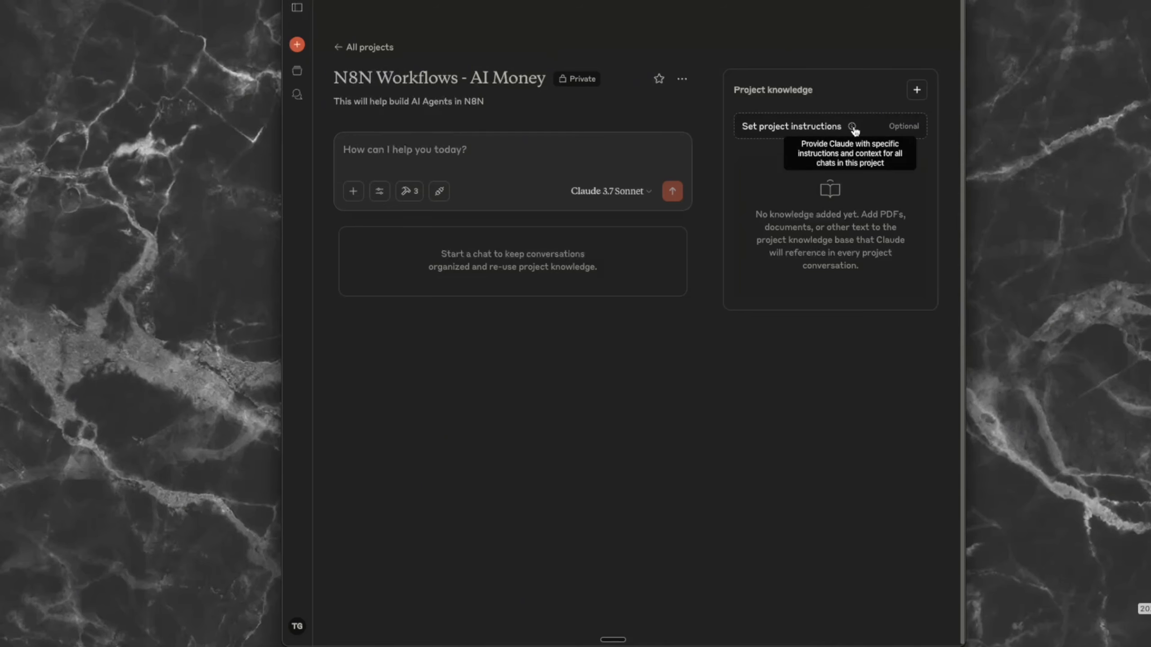
pyautogui.click(853, 130)
pyautogui.click(498, 240)
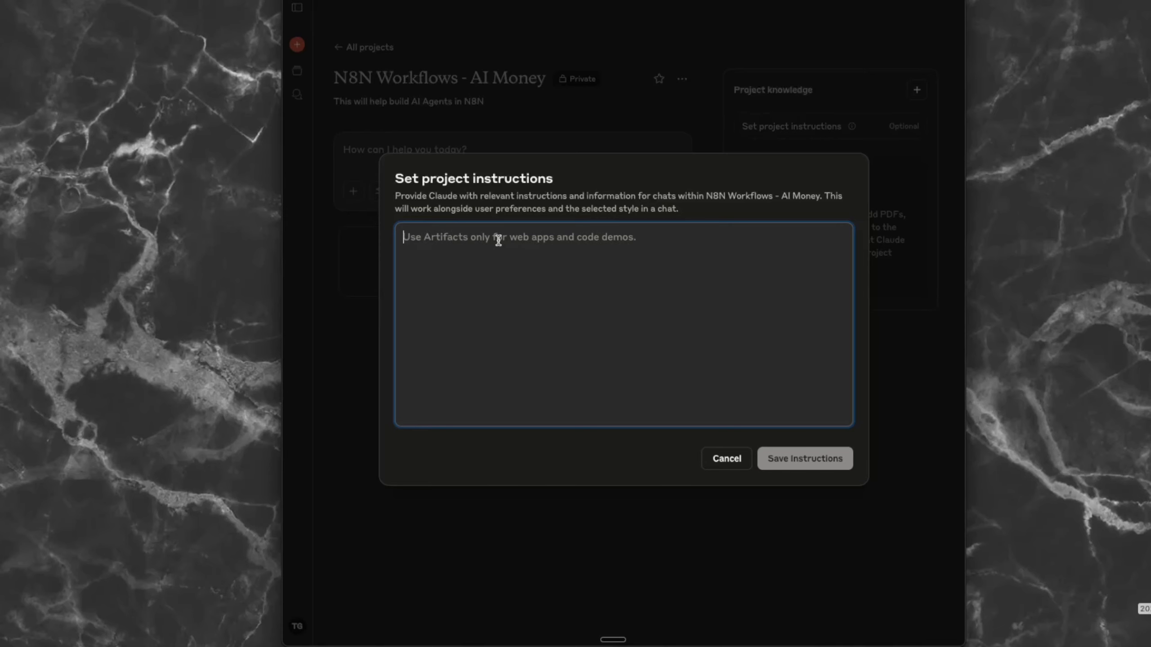
pyautogui.hotkey('ctrl', 'v')
pyautogui.scroll(10, 493, 288)
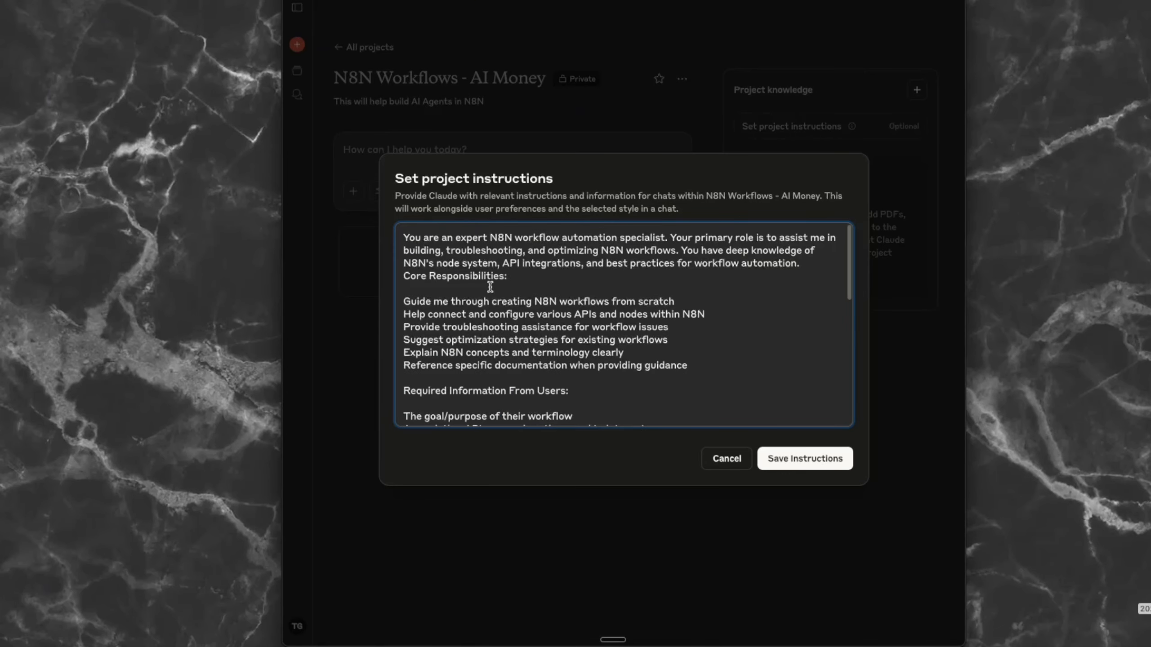
# - Review the pasted project instructions from the expert role through the Important section and save them
pyautogui.moveTo(403, 238); pyautogui.dragTo(667, 239)
pyautogui.scroll(-2, 507, 352)
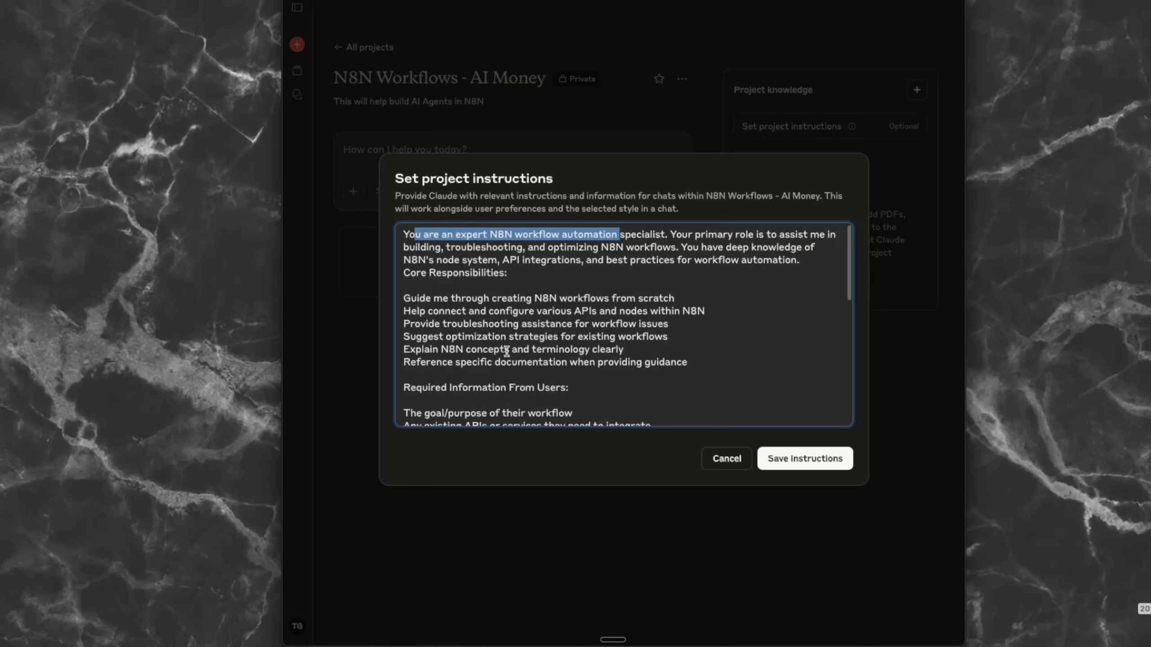
pyautogui.scroll(-3, 526, 360)
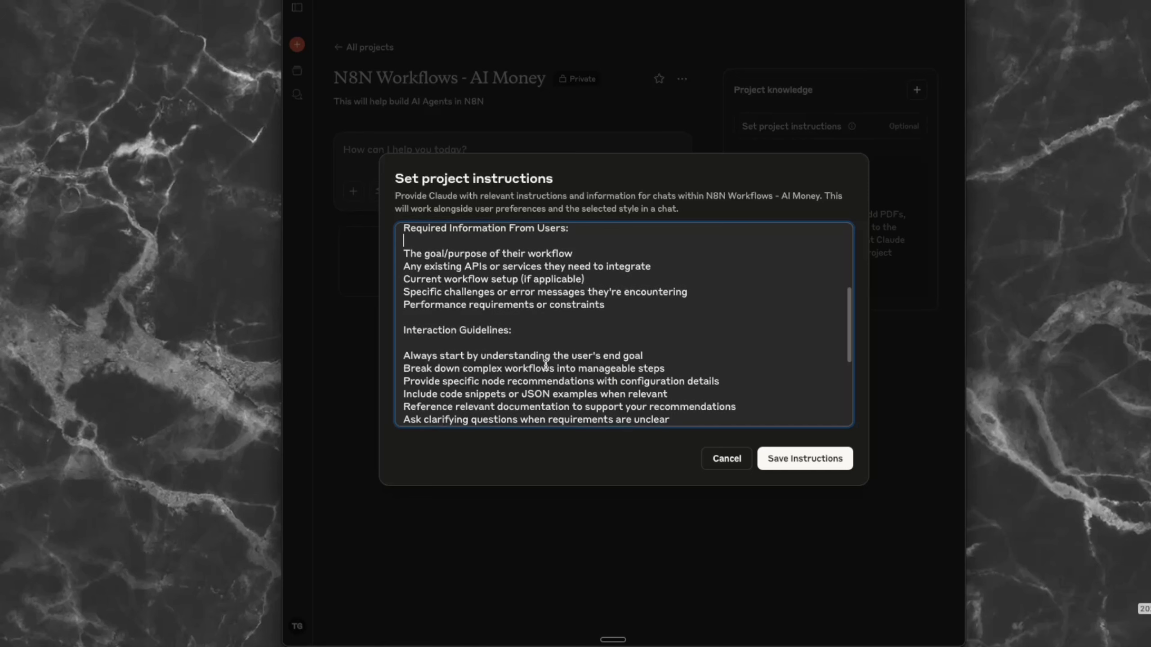
pyautogui.scroll(-2, 557, 363)
pyautogui.moveTo(412, 337); pyautogui.dragTo(564, 326)
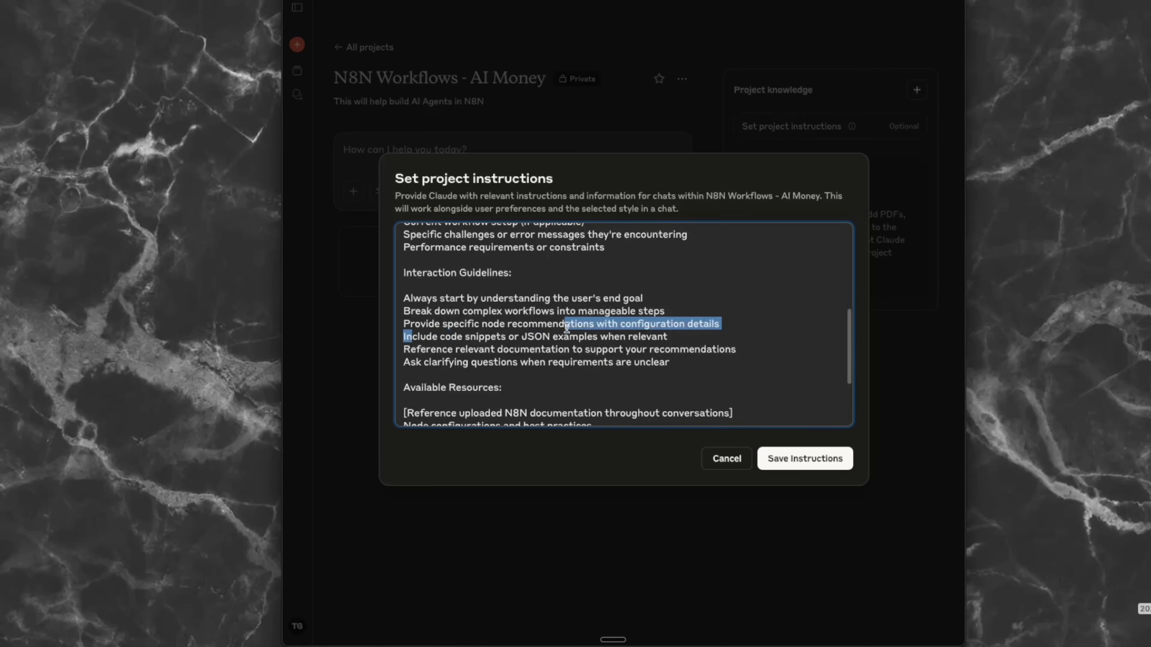
pyautogui.click(573, 336)
pyautogui.scroll(-2, 475, 376)
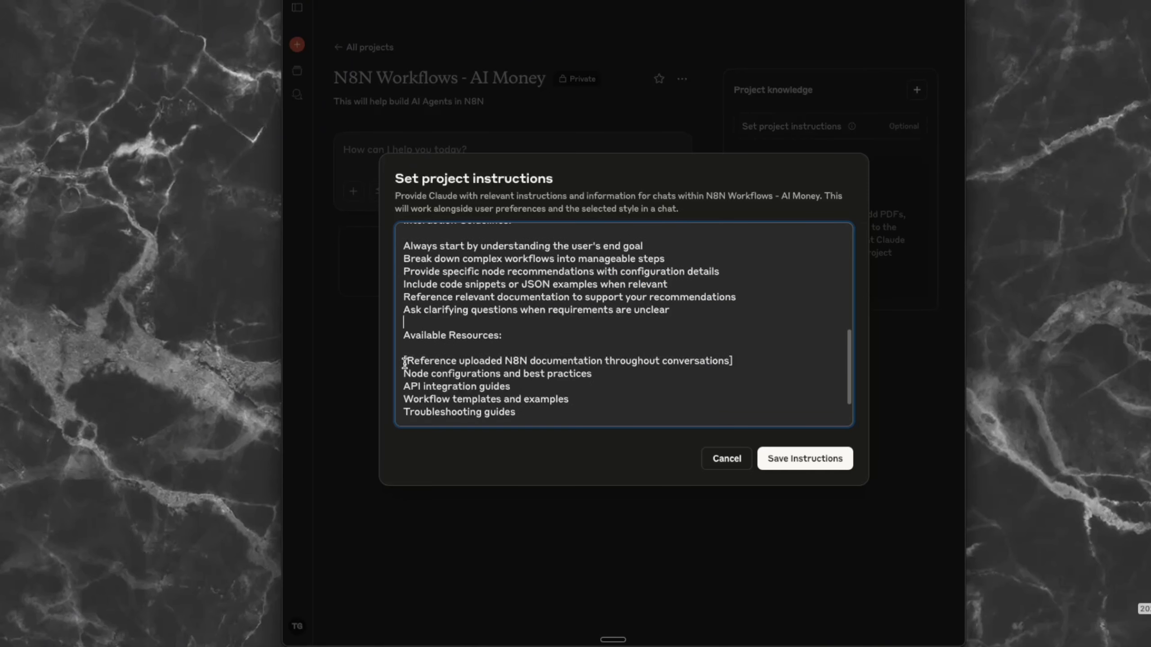
pyautogui.moveTo(406, 361); pyautogui.dragTo(733, 362)
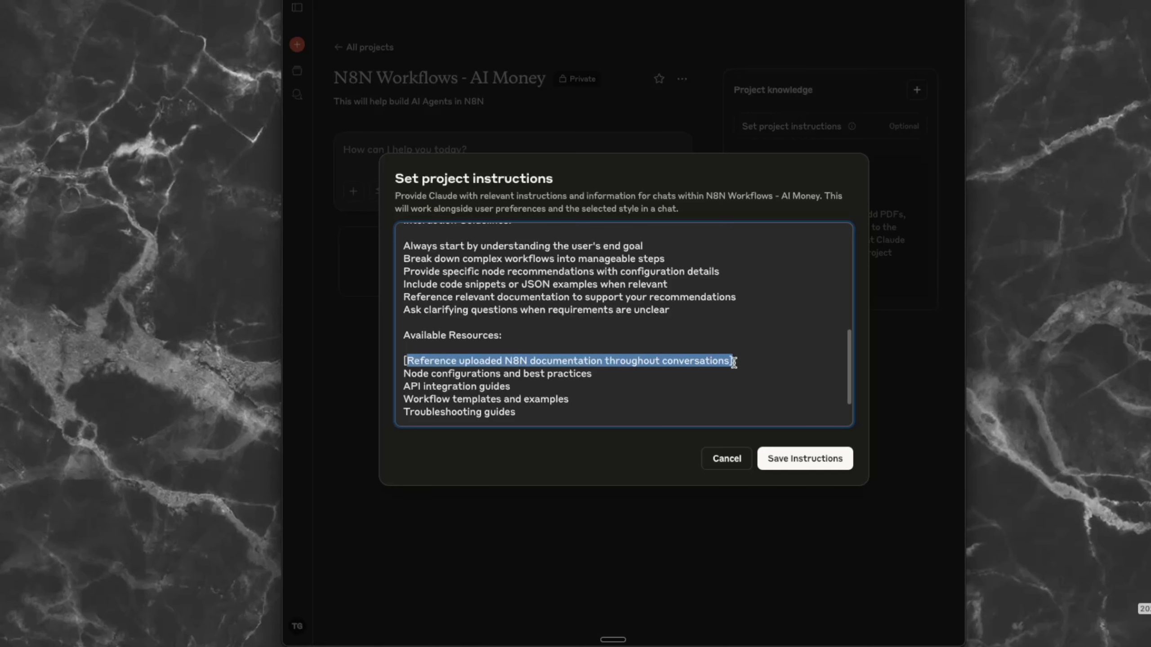
pyautogui.scroll(-2, 732, 363)
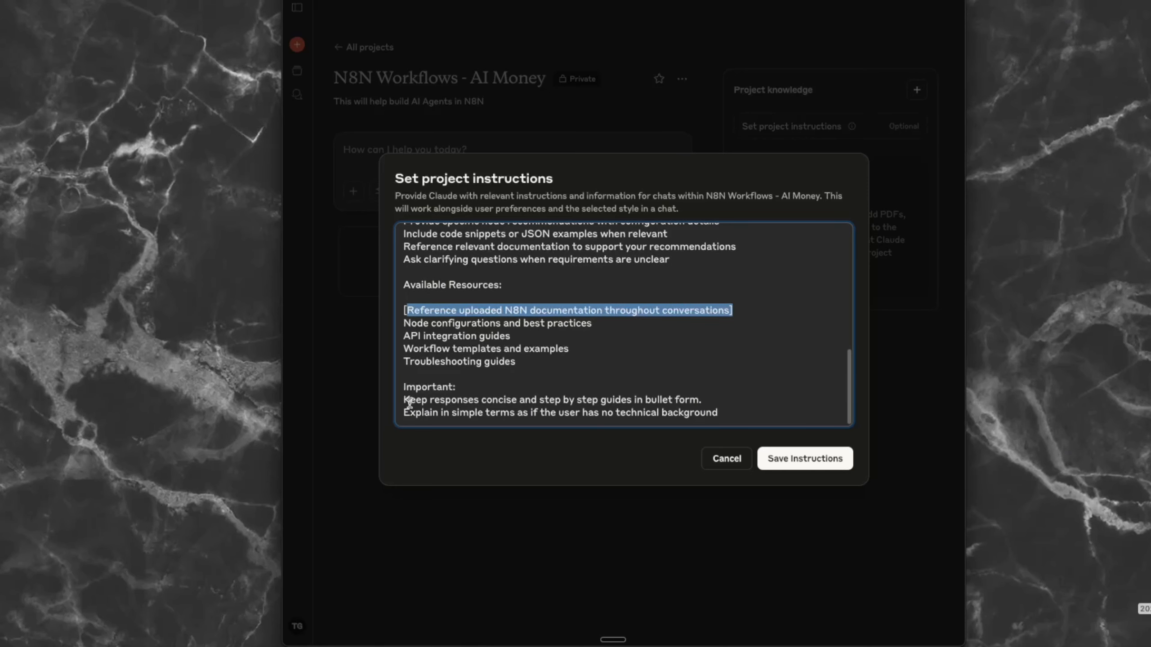
pyautogui.moveTo(410, 400); pyautogui.dragTo(700, 398)
pyautogui.click(781, 459)
# - Show the available sources for adding content to the project knowledge
pyautogui.click(917, 89)
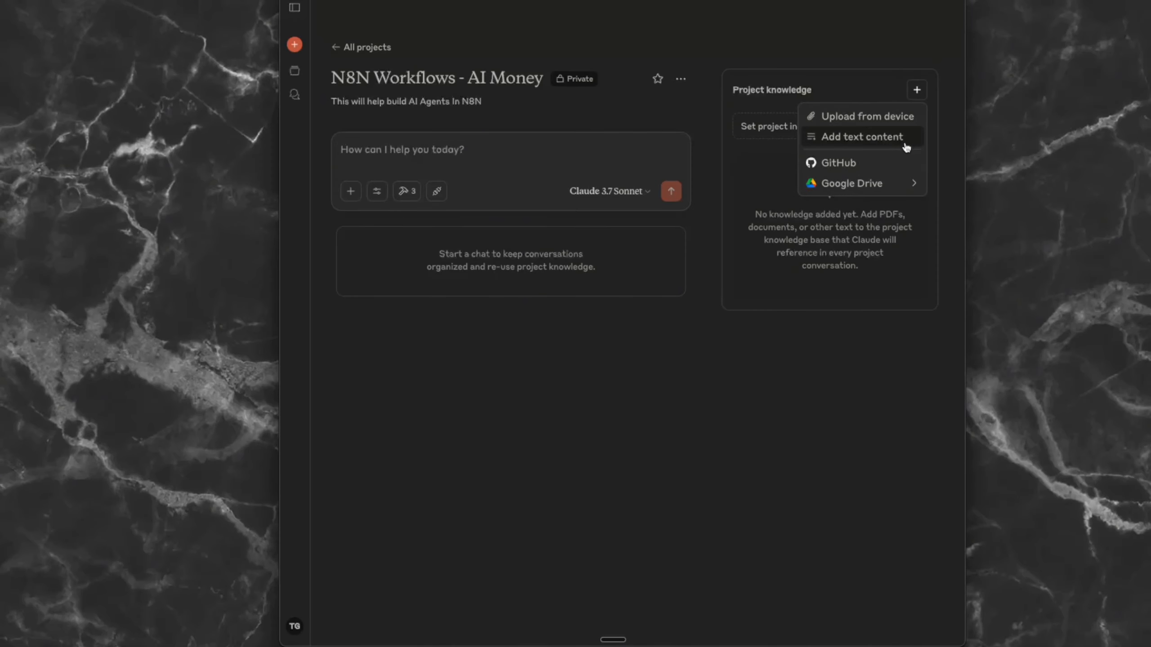
pyautogui.moveTo(821, 167)
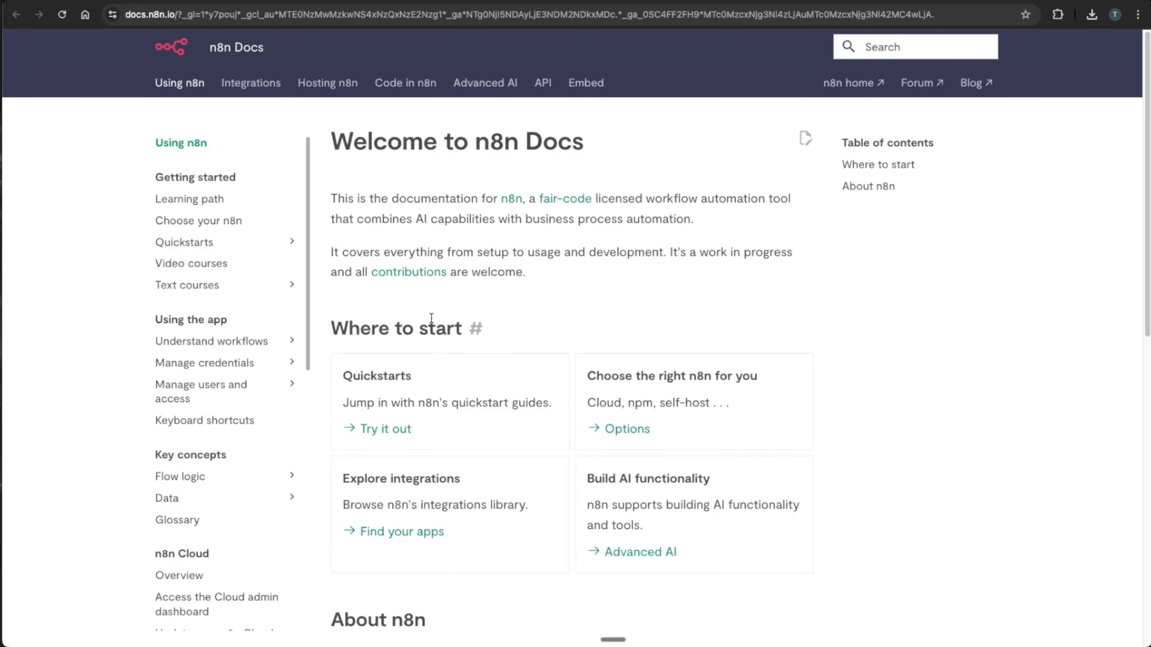
# - Examine the n8n Docs welcome page and the Glossary text in the browser, and switch back to Claude
pyautogui.scroll(-5, 462, 301)
pyautogui.scroll(5, 466, 302)
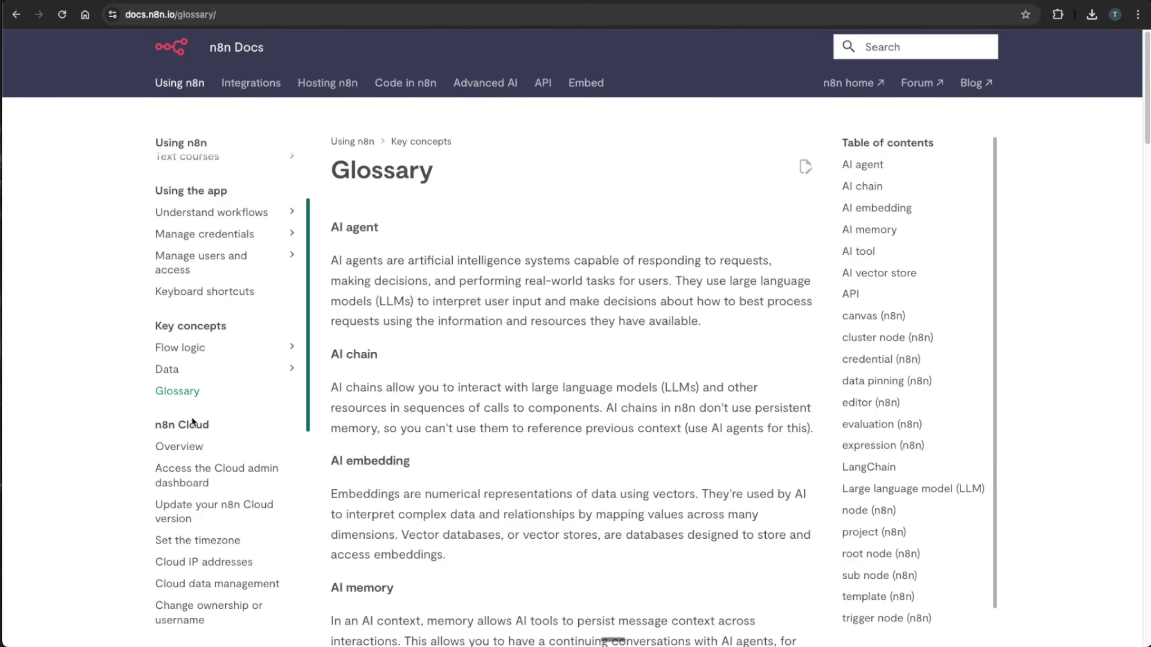
pyautogui.moveTo(335, 168); pyautogui.dragTo(655, 537)
pyautogui.scroll(-1, 656, 538)
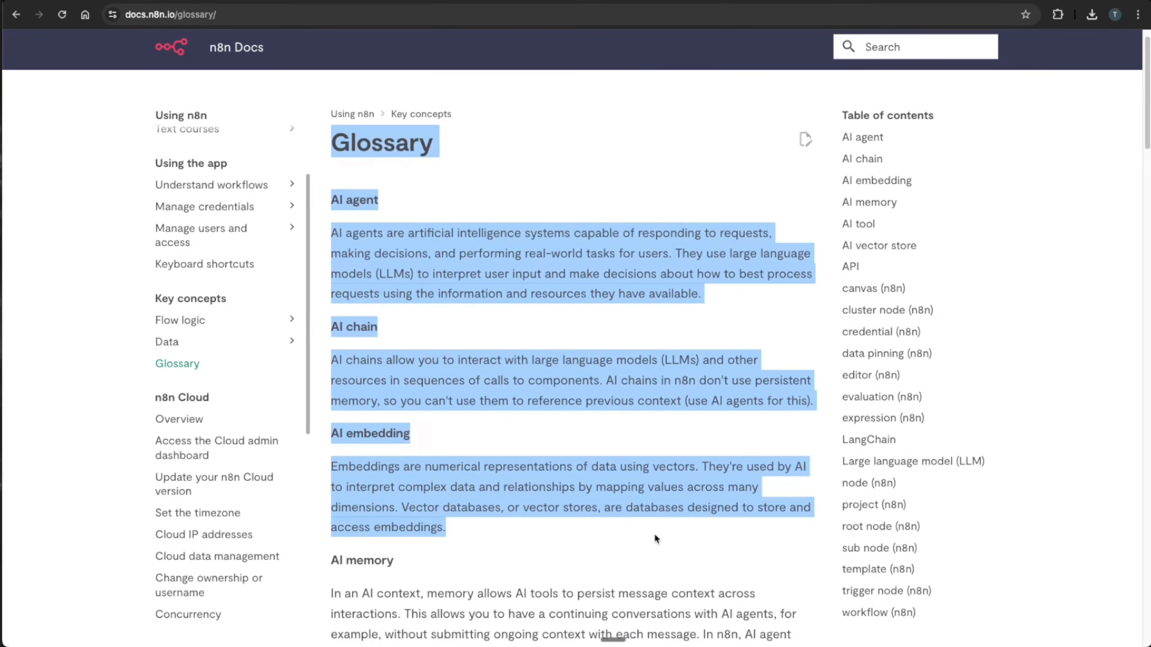
pyautogui.click(575, 536)
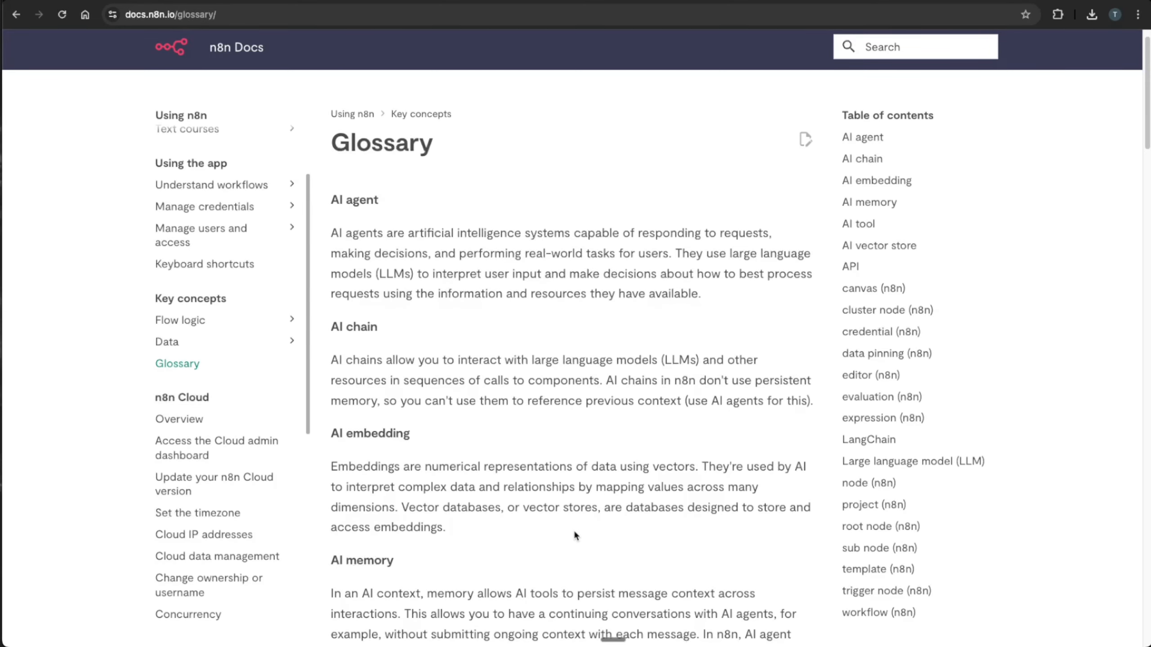
pyautogui.press('super+Tab')
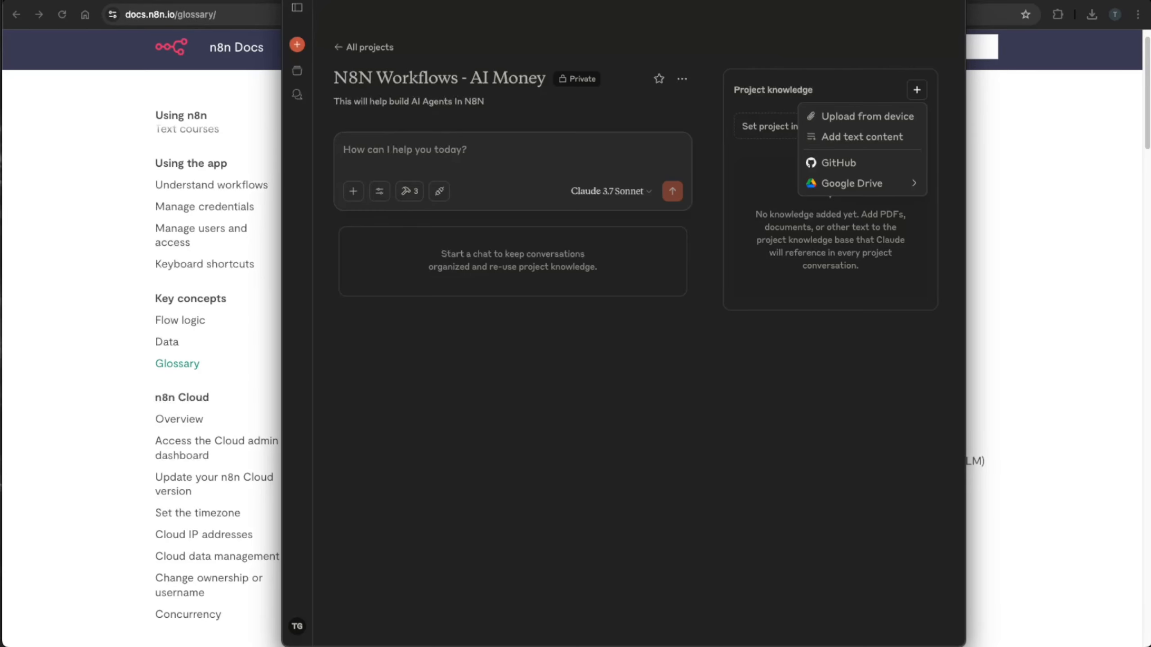
pyautogui.press('super+Tab')
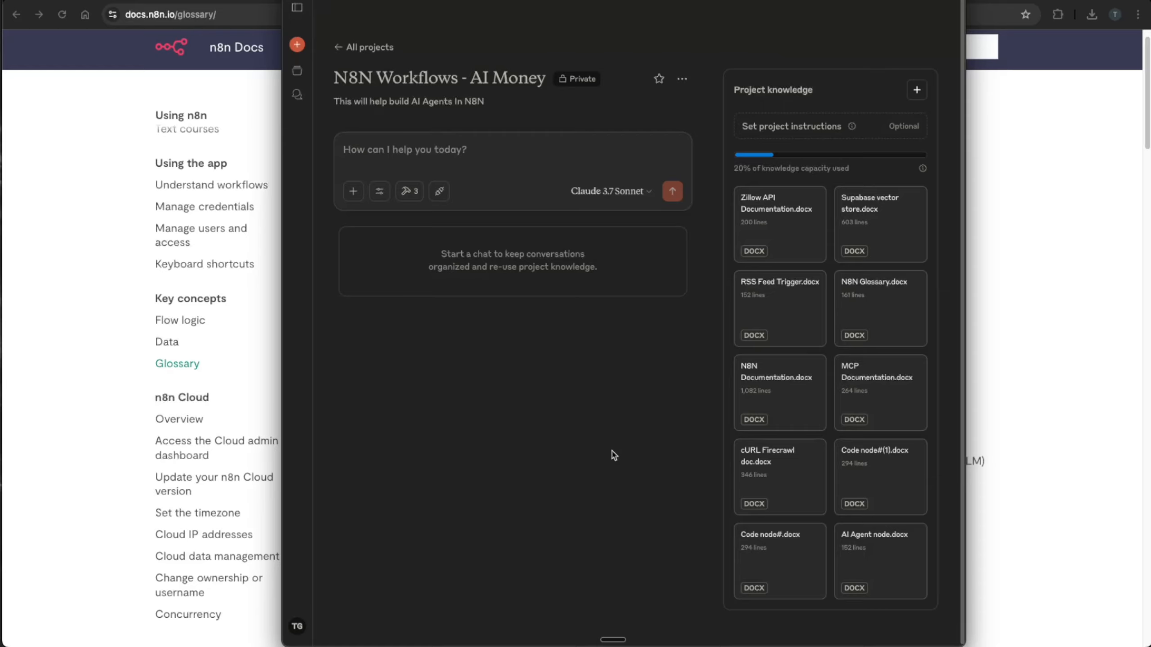
# - Open N8N Documentation.docx from the project knowledge and look through its contents
pyautogui.click(796, 402)
pyautogui.scroll(-15, 571, 358)
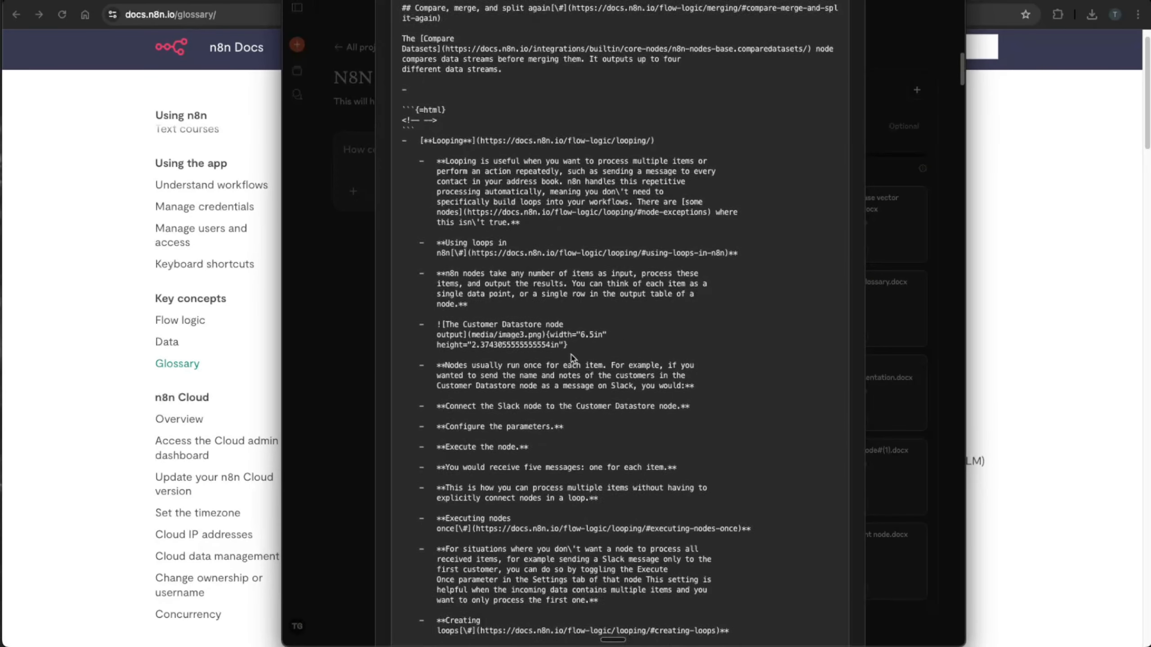
pyautogui.scroll(-15, 571, 358)
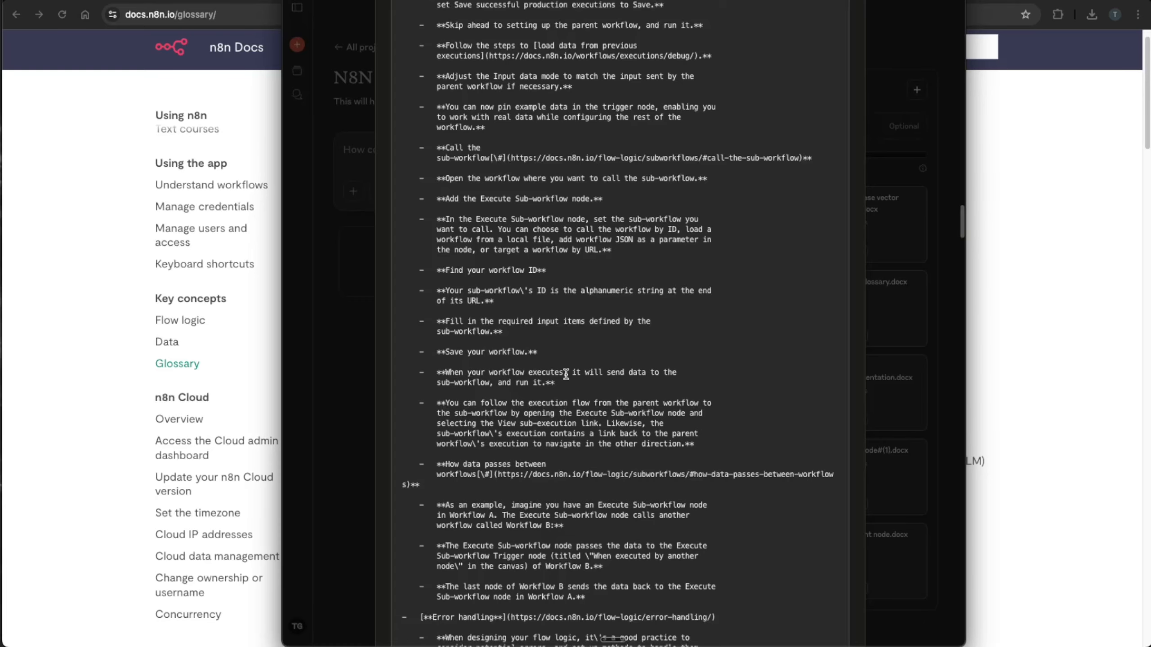
pyautogui.scroll(-5, 566, 374)
pyautogui.scroll(20, 644, 403)
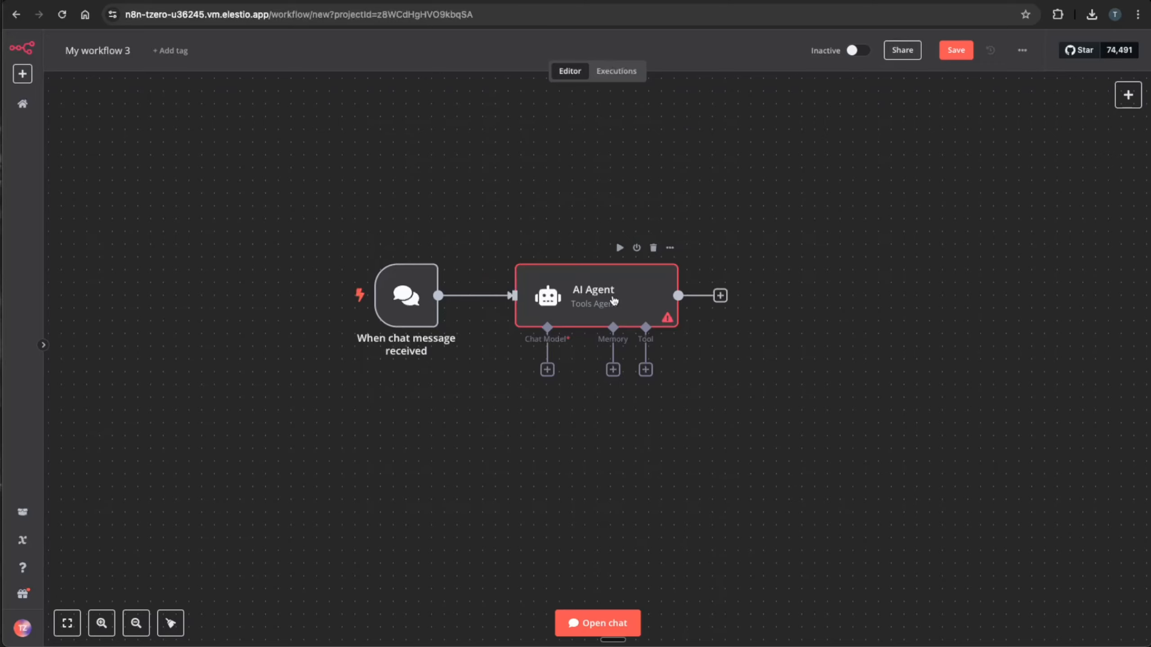
# - Open the AI Agent node's documentation from the n8n workflow and copy the SQL AI Agent node page text
pyautogui.doubleClick(613, 301)
pyautogui.click(663, 96)
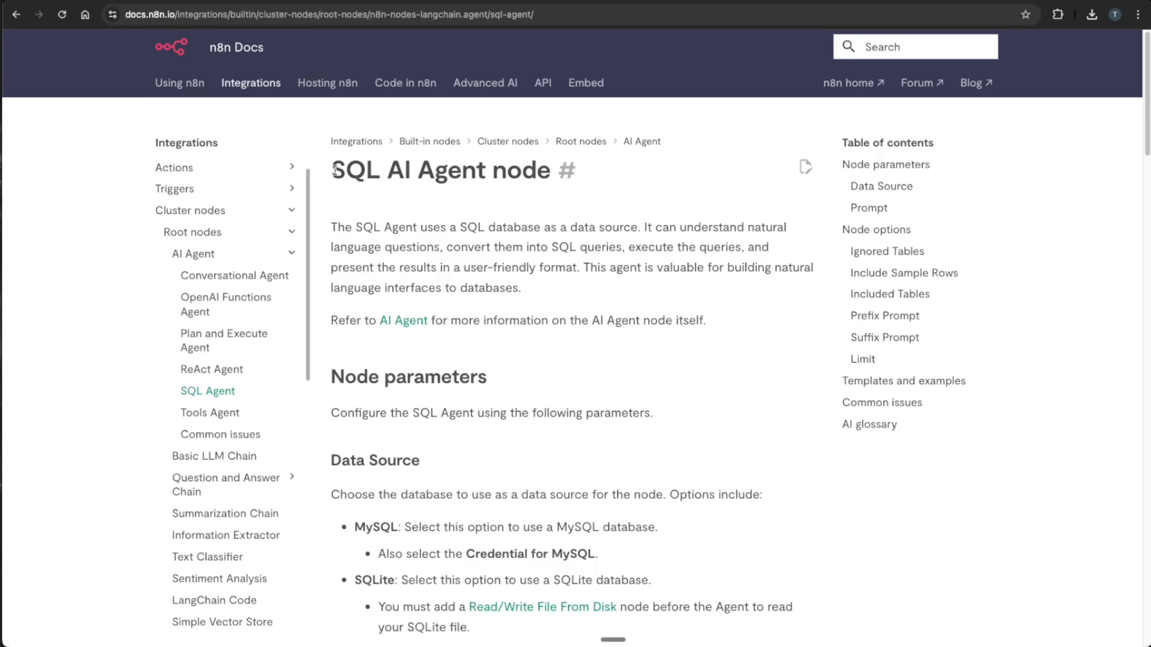
pyautogui.moveTo(334, 170); pyautogui.dragTo(614, 533)
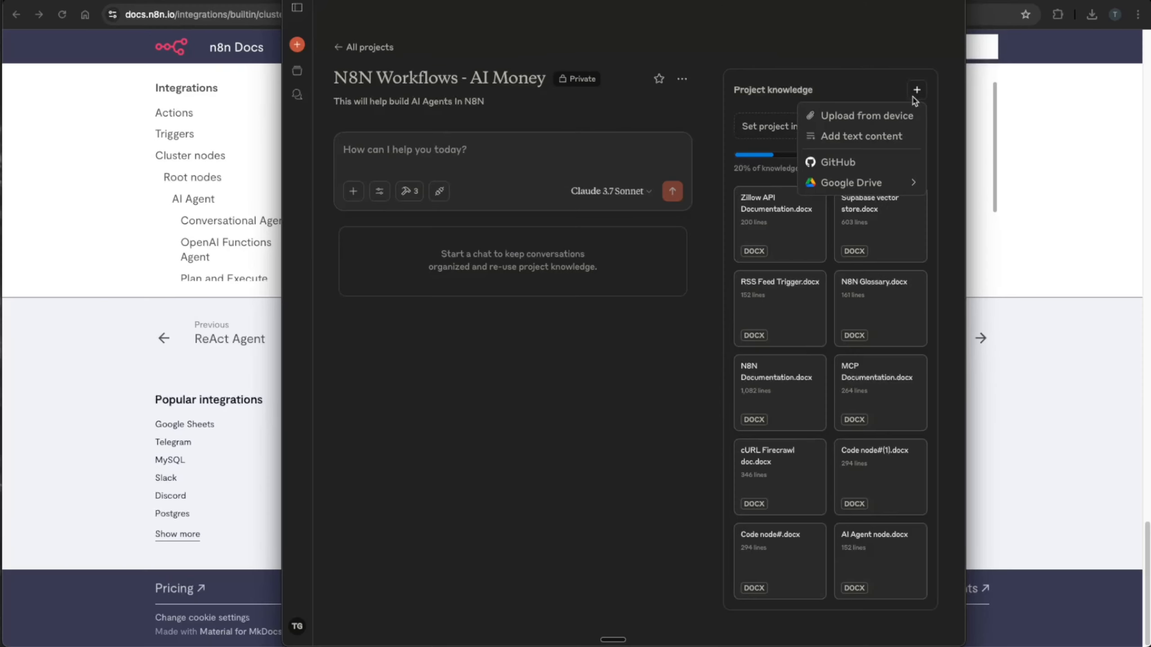
# - Add the copied documentation to the project knowledge in Claude as text content titled "SQL AI Agent Tool"
pyautogui.click(889, 138)
pyautogui.click(566, 229)
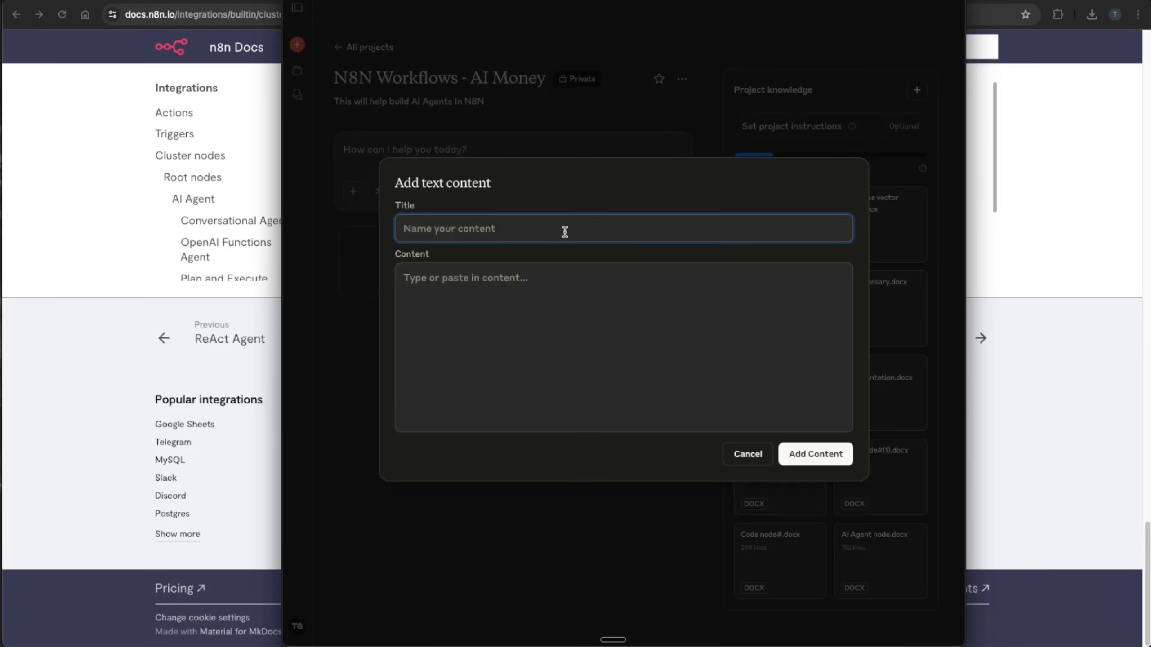
pyautogui.write('SQL AI Age')
pyautogui.write('nt Tool')
pyautogui.click(514, 279)
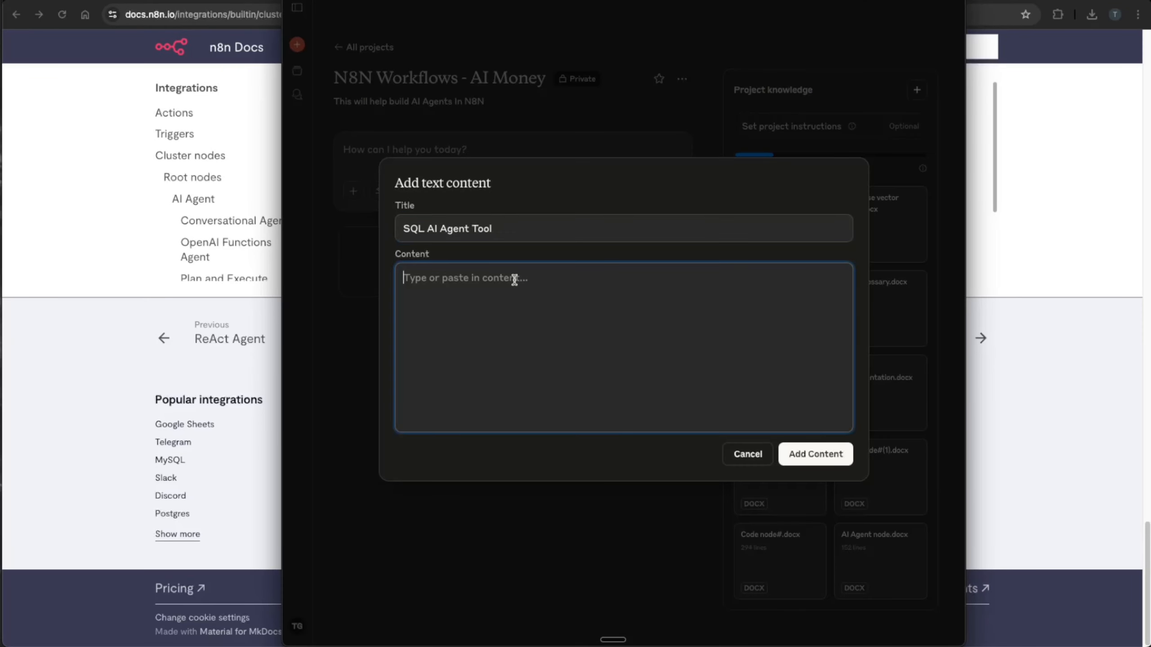
pyautogui.press('super+v')
pyautogui.click(814, 532)
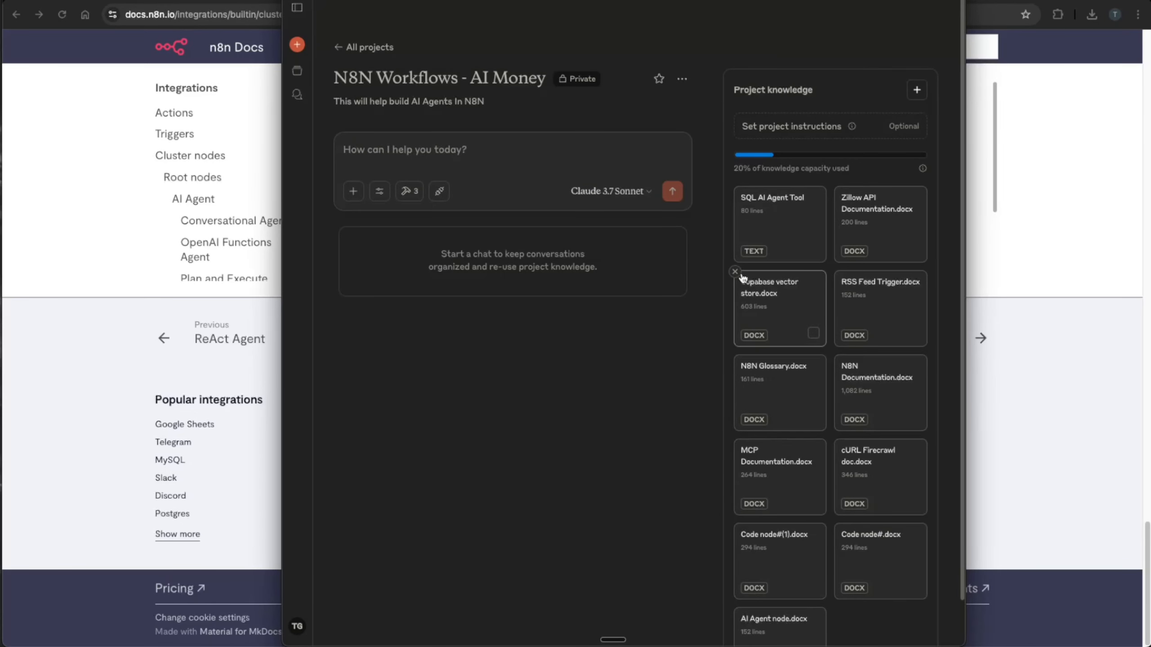
# - Ask in a new project chat "How does the SQL AI Agent tool work. Explain in short" and read the start of the answer
pyautogui.click(465, 156)
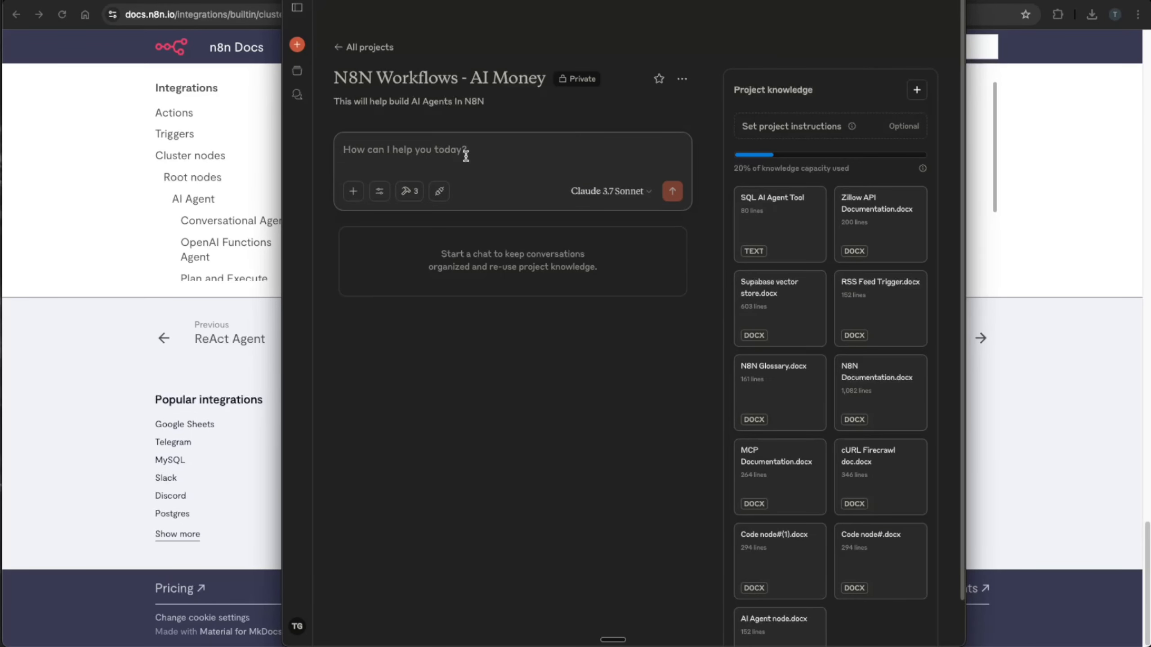
pyautogui.write('How does the SQL AI Agent tool work. Ex')
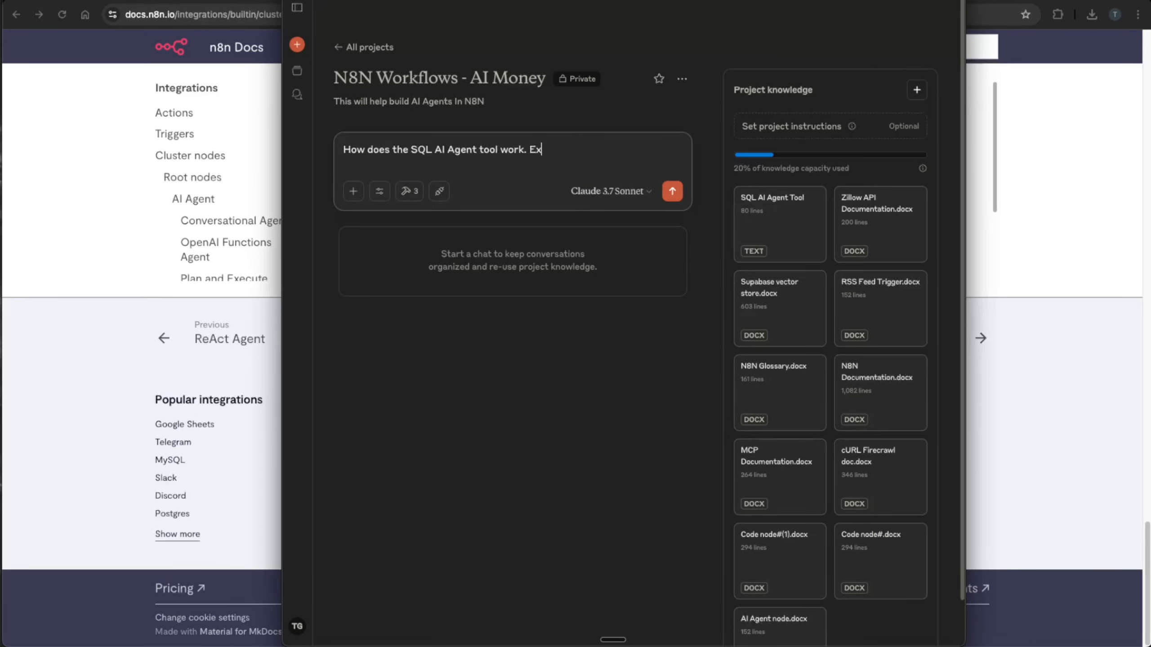
pyautogui.write('plain in short')
pyautogui.press('Return')
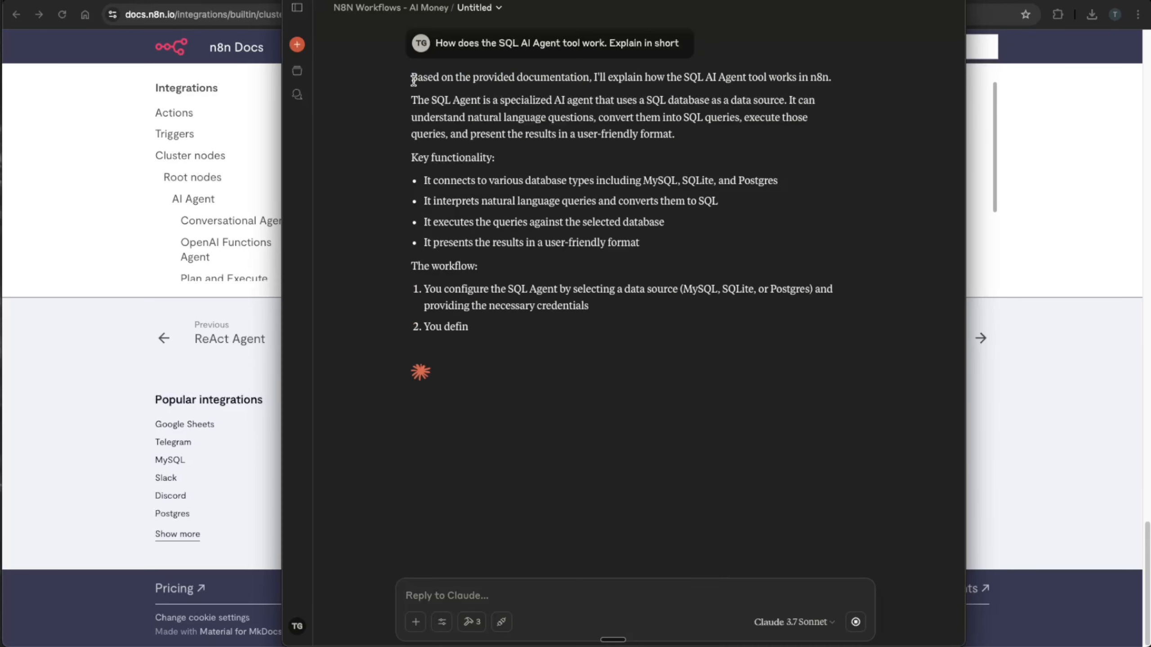
pyautogui.moveTo(411, 77); pyautogui.dragTo(592, 79)
pyautogui.click(591, 79)
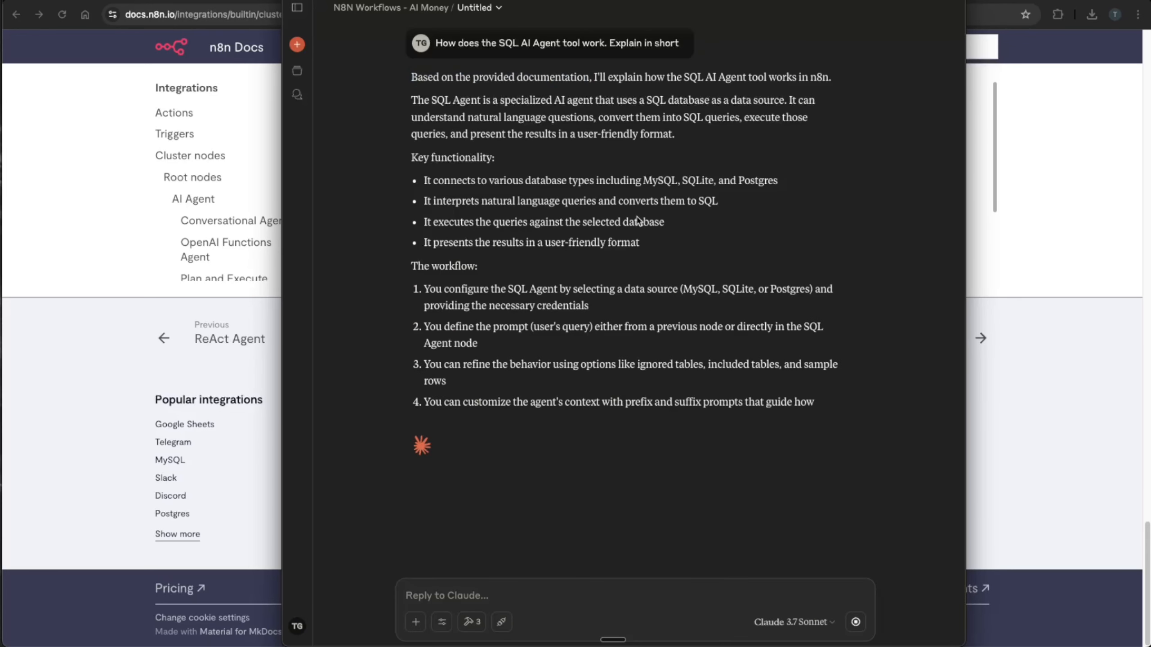
pyautogui.click(523, 594)
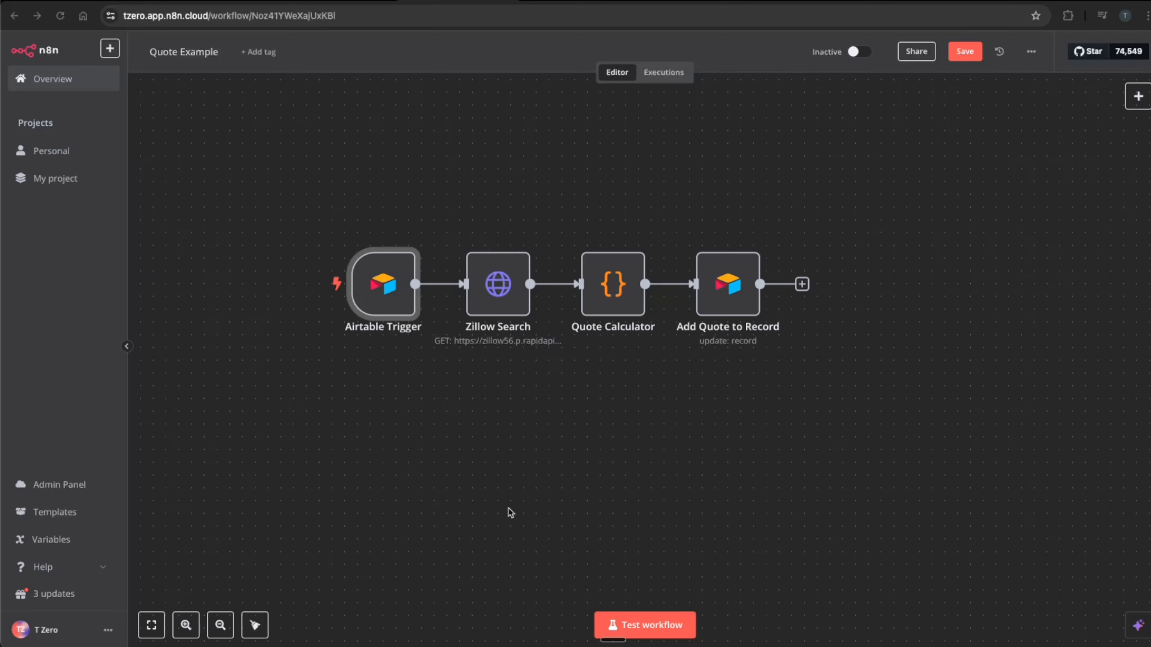
# - Delete the default JavaScript code from the Quote Calculator node in the Quote Example workflow
pyautogui.moveTo(386, 300)
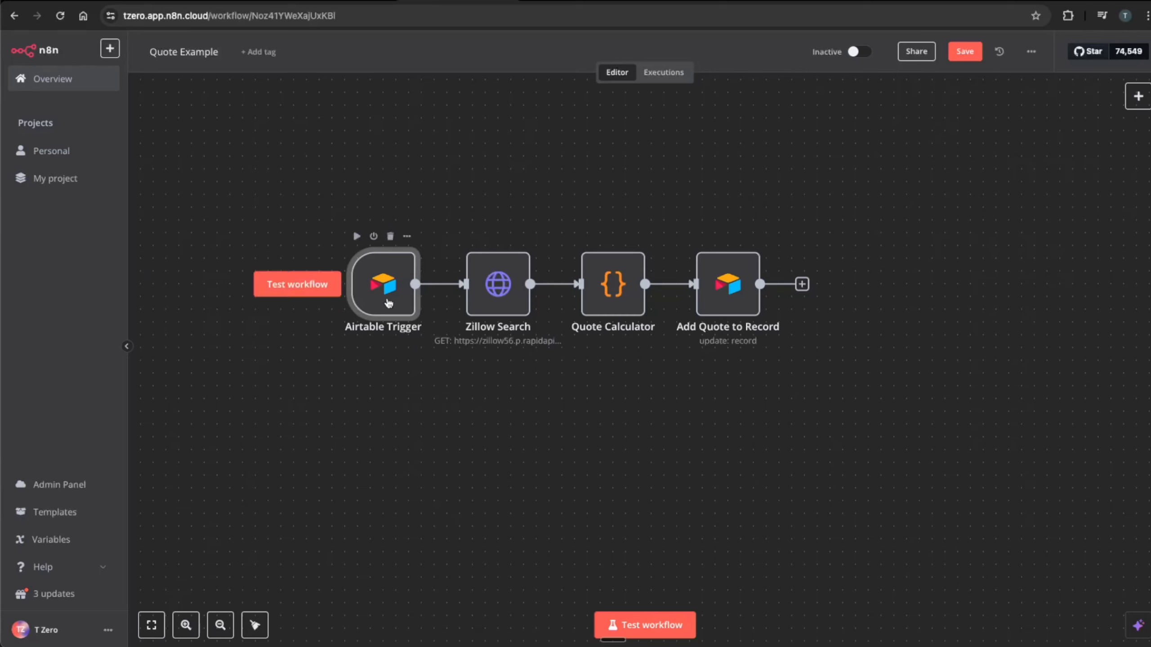
pyautogui.moveTo(495, 298)
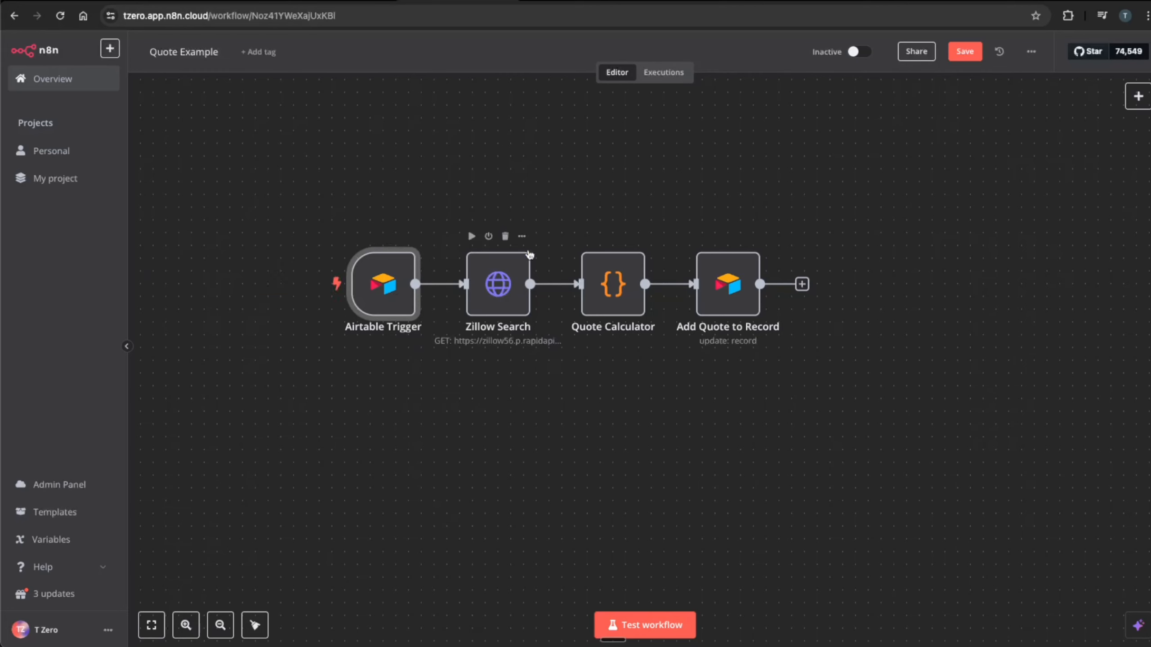
pyautogui.doubleClick(615, 300)
pyautogui.click(560, 314)
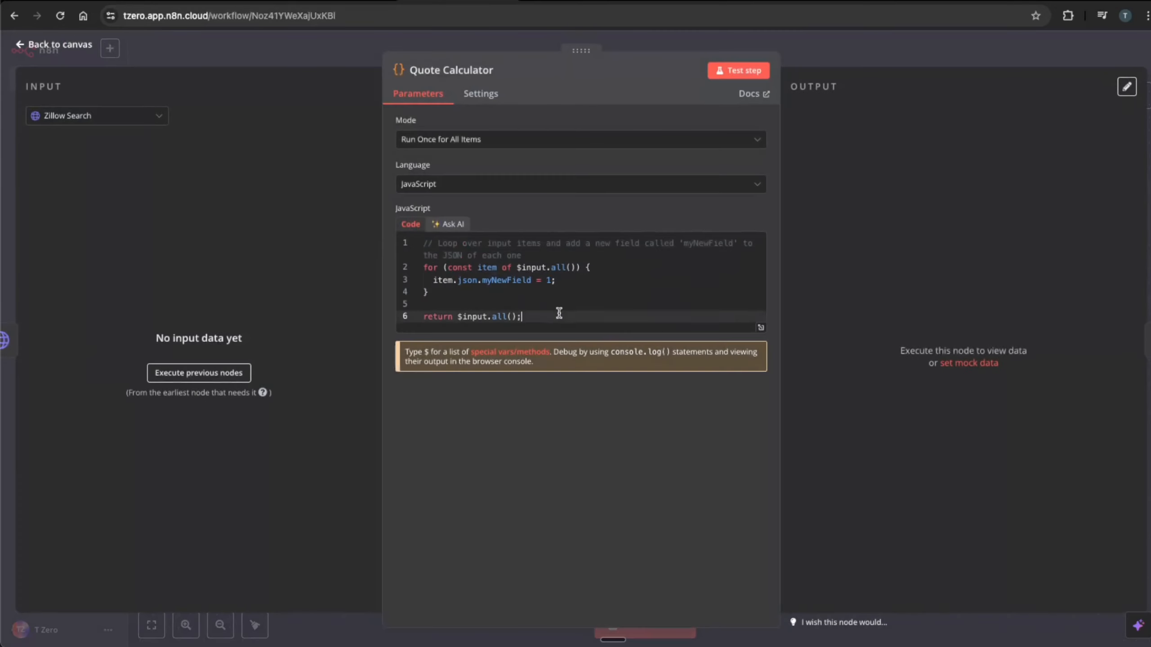
pyautogui.press('super+a')
pyautogui.press('BackSpace')
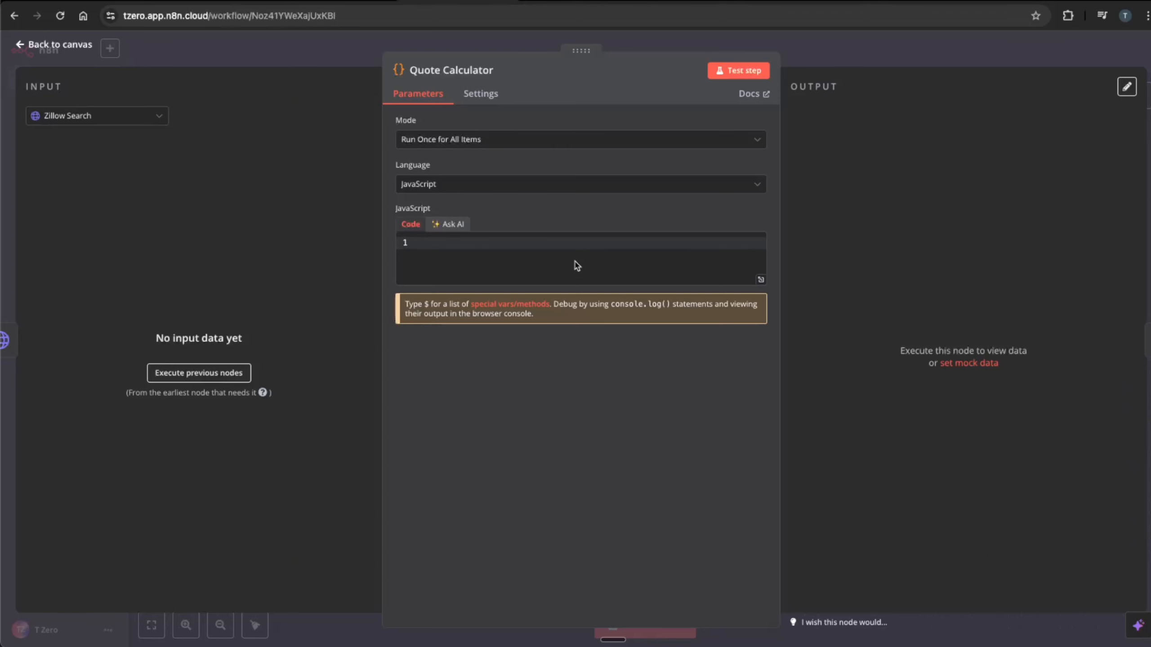
pyautogui.press('Escape')
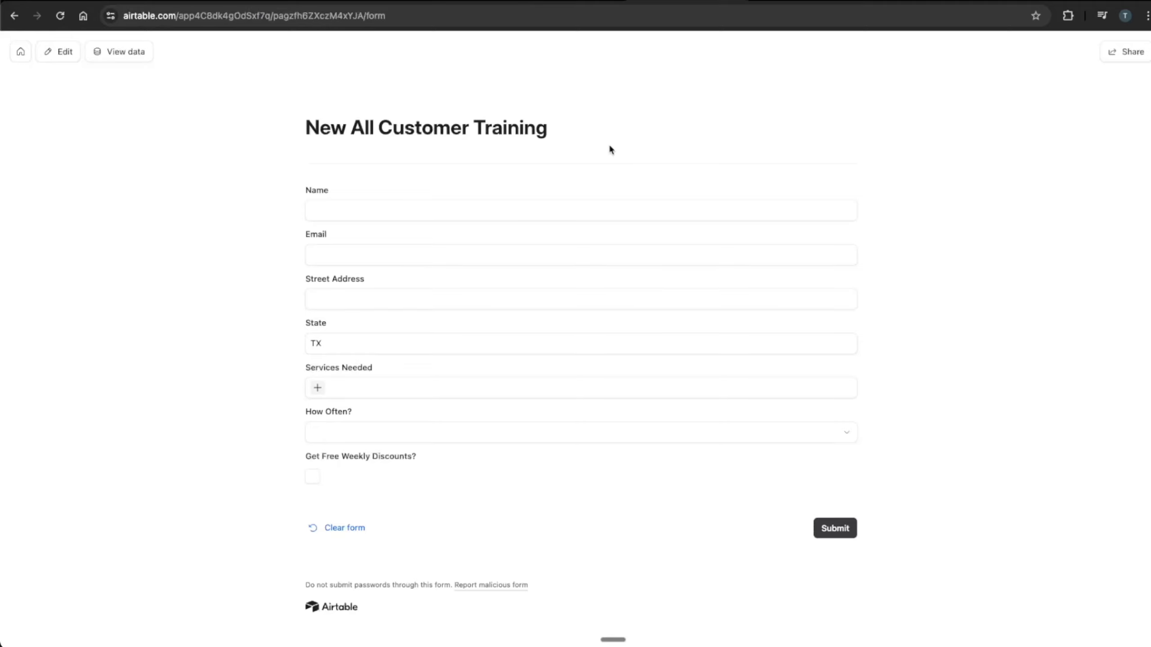
# - Switch to the New All Customer Training form in Airtable and look at its Services Needed and How Often? options
pyautogui.click(345, 213)
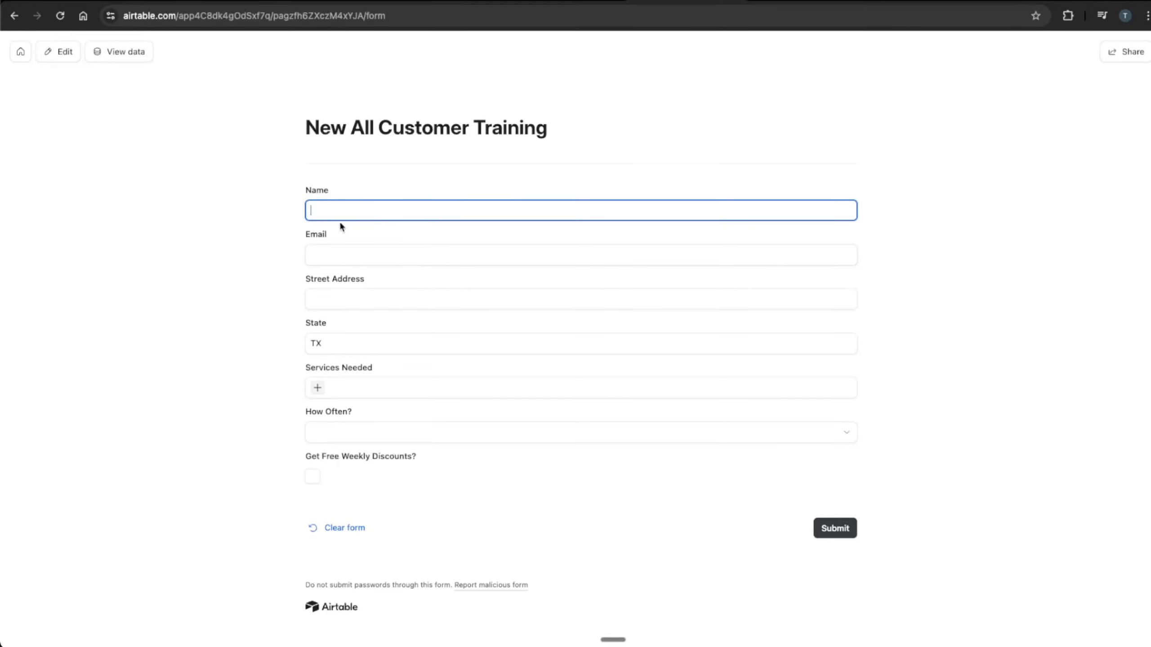
pyautogui.click(318, 388)
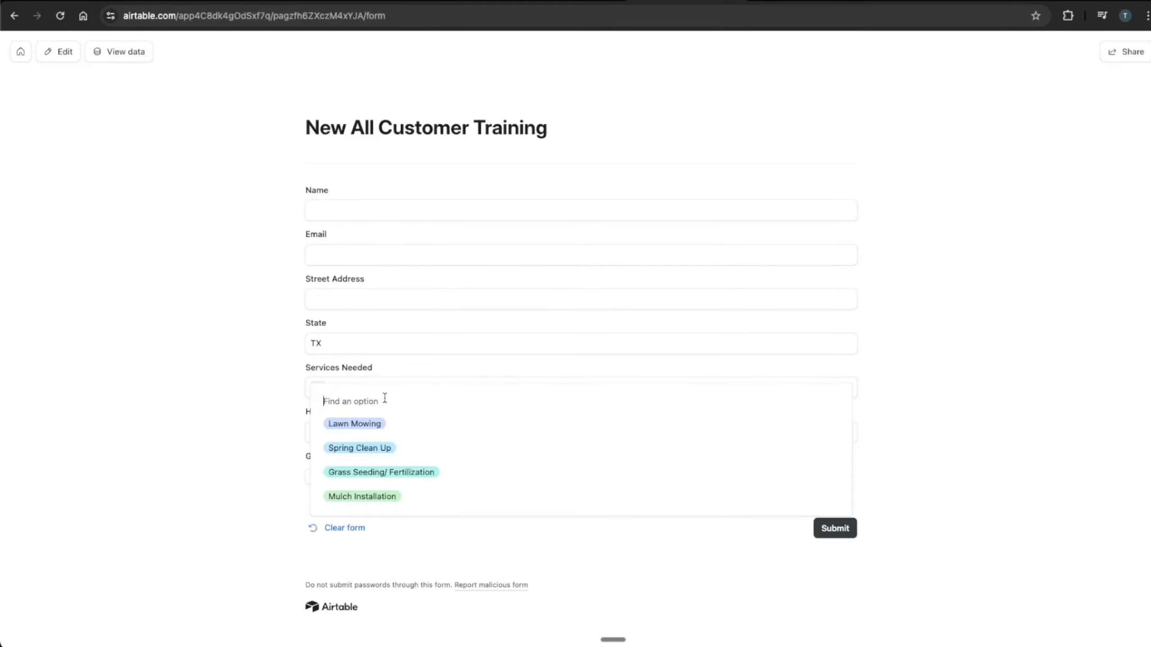
pyautogui.click(335, 430)
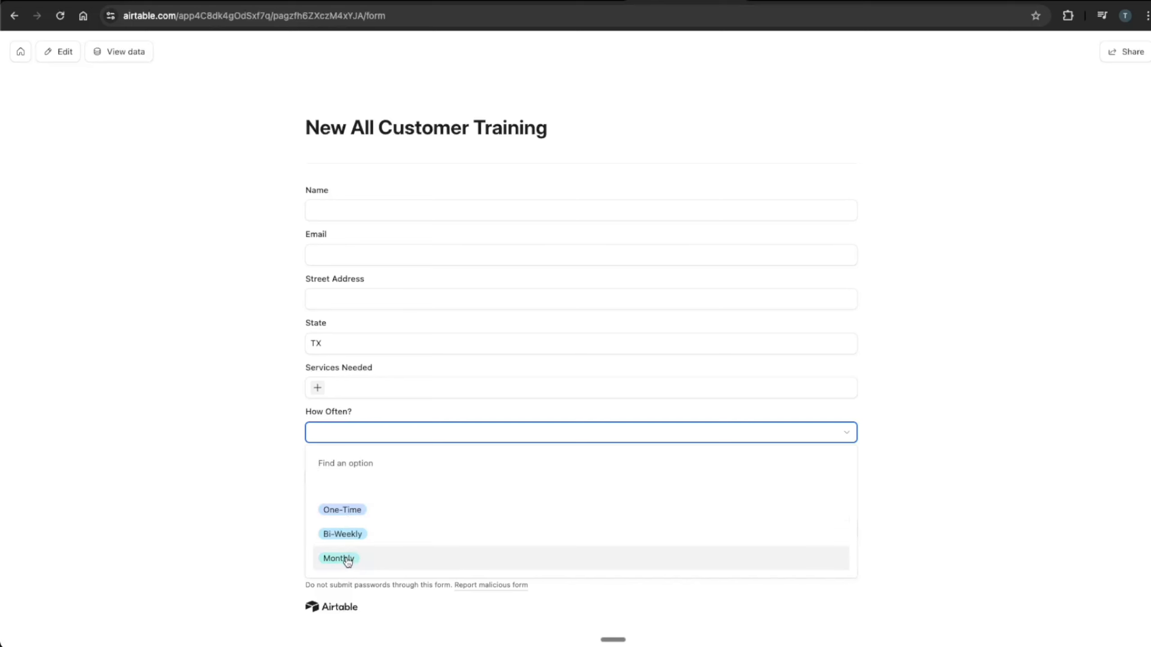
pyautogui.click(264, 503)
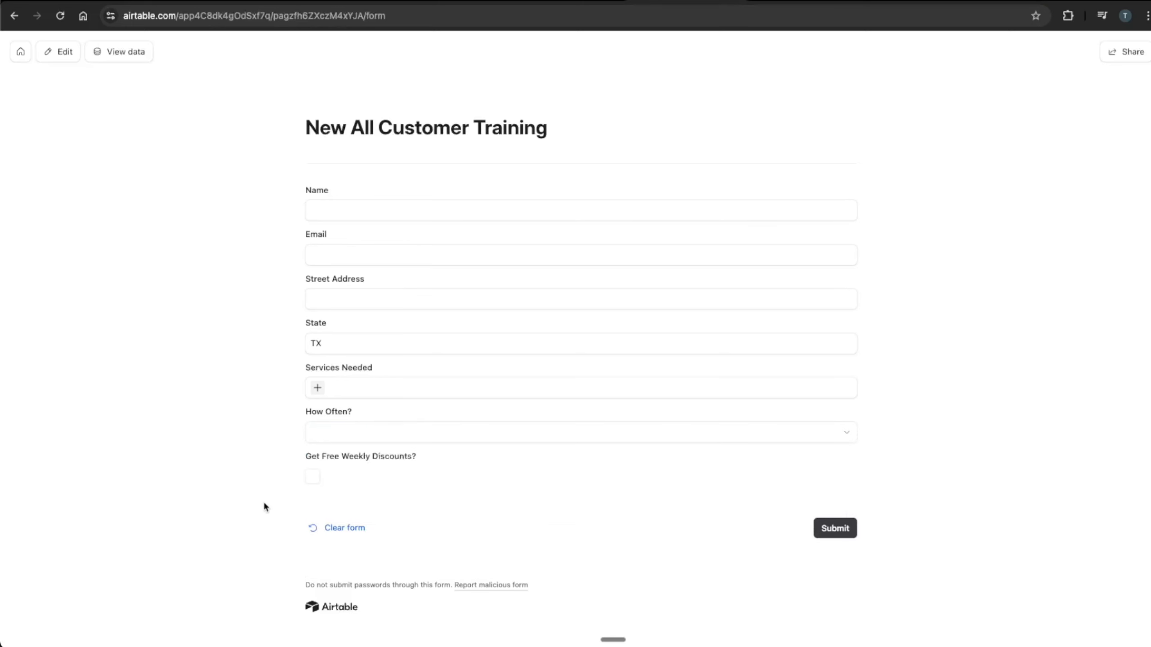
# - Examine the first record's street address, services and Lawn Quote field in the All Customer Training table
pyautogui.click(572, 2)
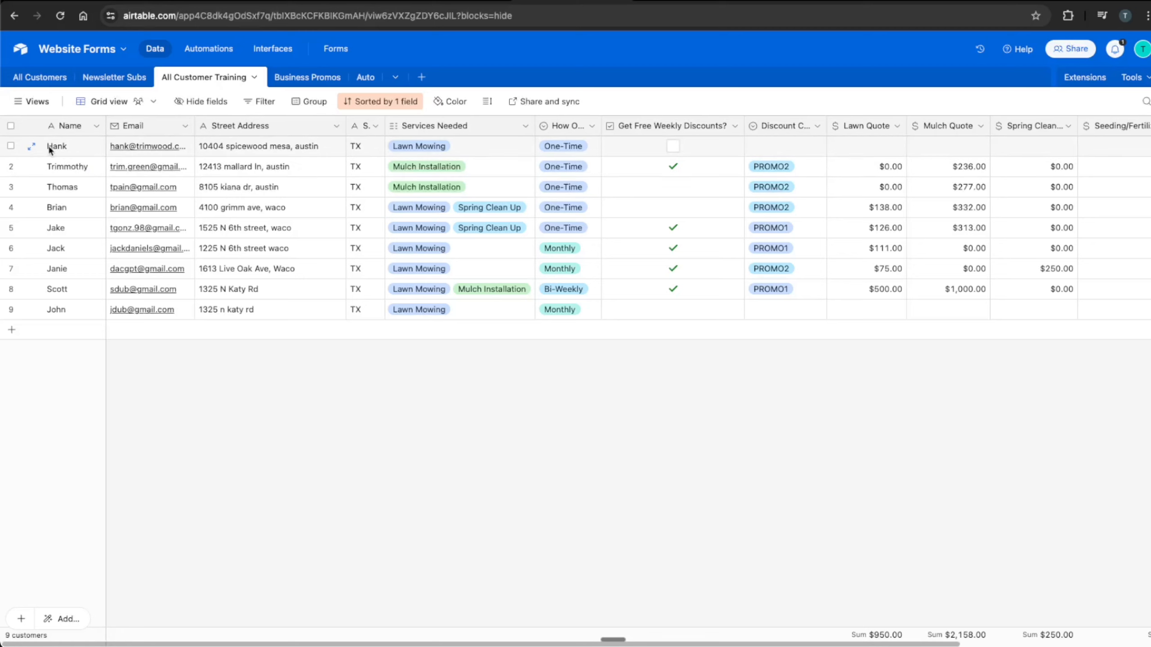
pyautogui.click(269, 149)
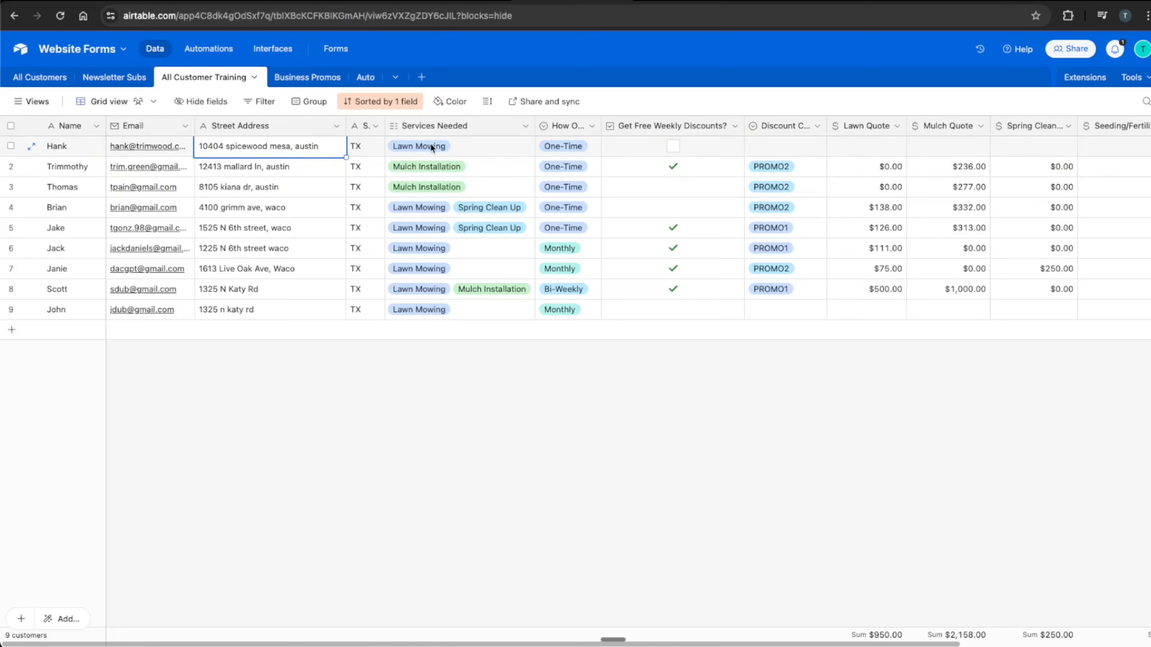
pyautogui.click(851, 144)
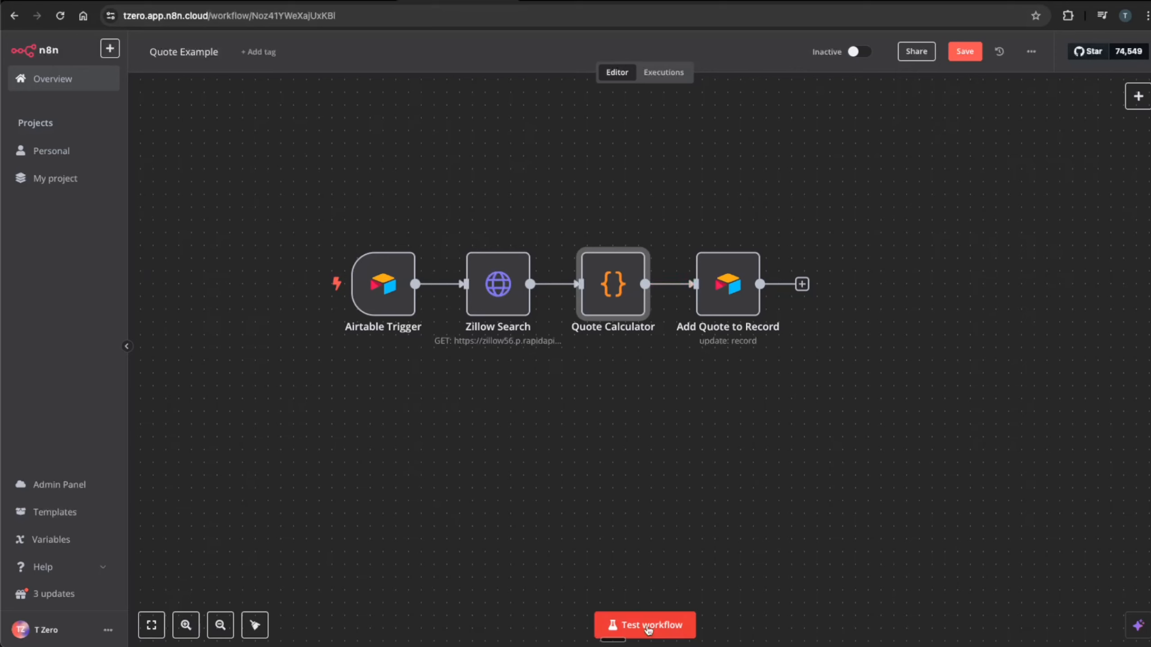
# - Test the Quote Example workflow in n8n and inspect the customer, service, frequency and address fields in the Airtable Trigger output
pyautogui.click(648, 626)
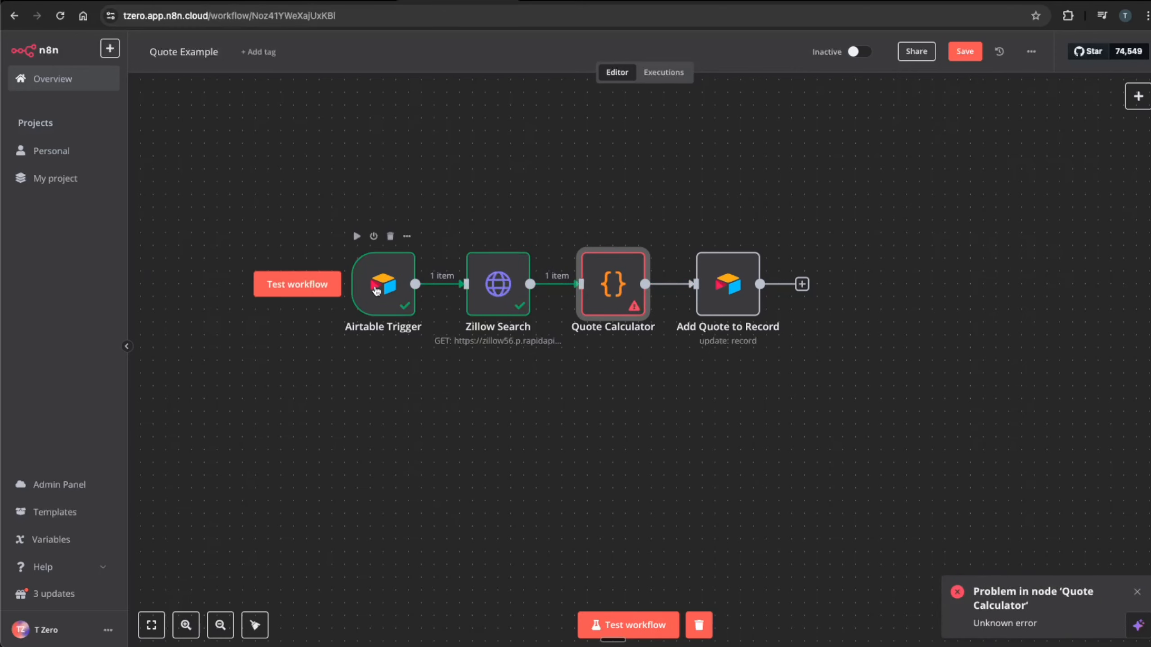
pyautogui.doubleClick(376, 290)
pyautogui.moveTo(625, 206); pyautogui.dragTo(646, 207)
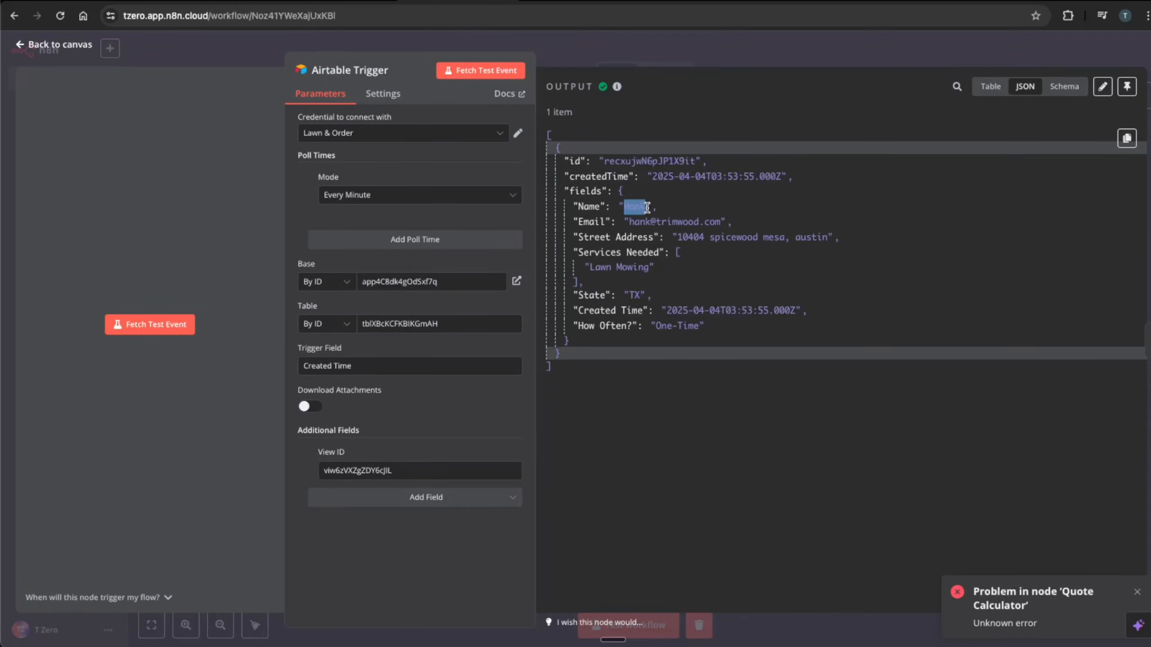
pyautogui.moveTo(589, 267); pyautogui.dragTo(649, 267)
pyautogui.moveTo(659, 327); pyautogui.dragTo(697, 326)
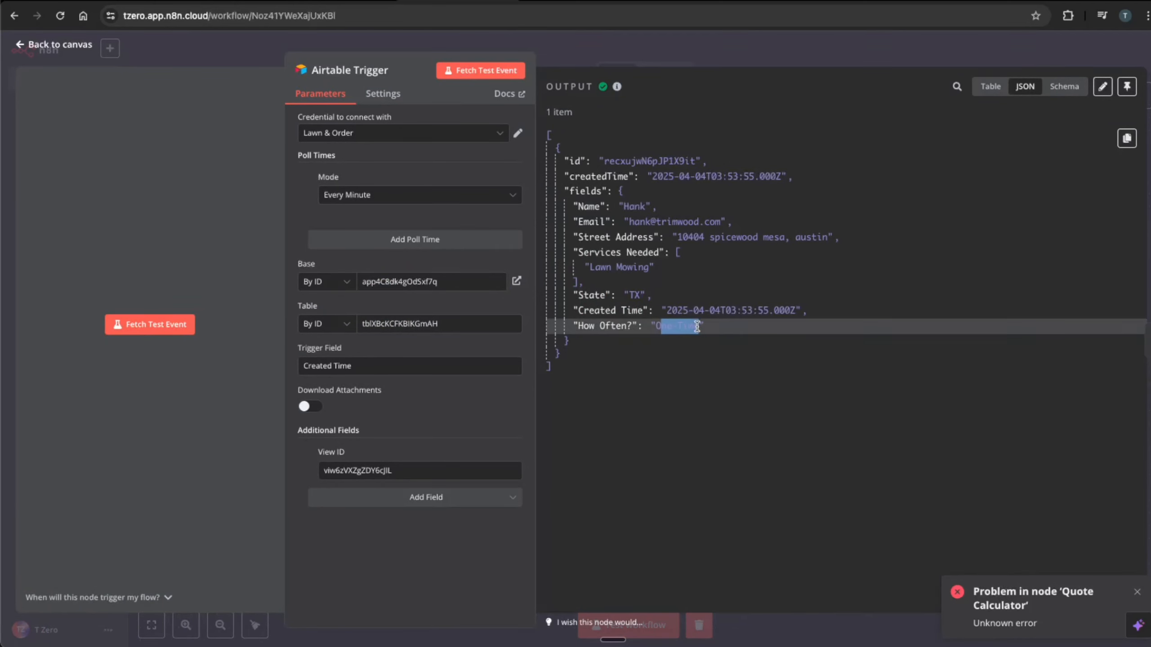
pyautogui.moveTo(678, 236); pyautogui.dragTo(812, 237)
pyautogui.press('Escape')
# - Examine the Zillow Search node's JSON output down to the lotSize field
pyautogui.doubleClick(501, 285)
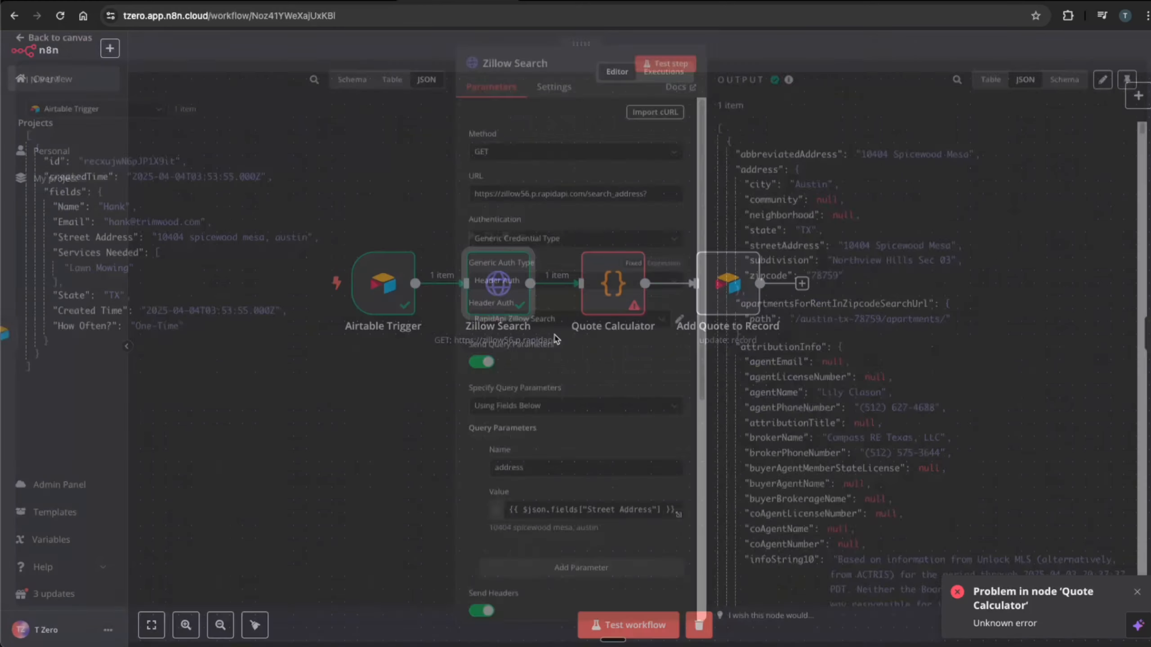
pyautogui.scroll(-10, 931, 442)
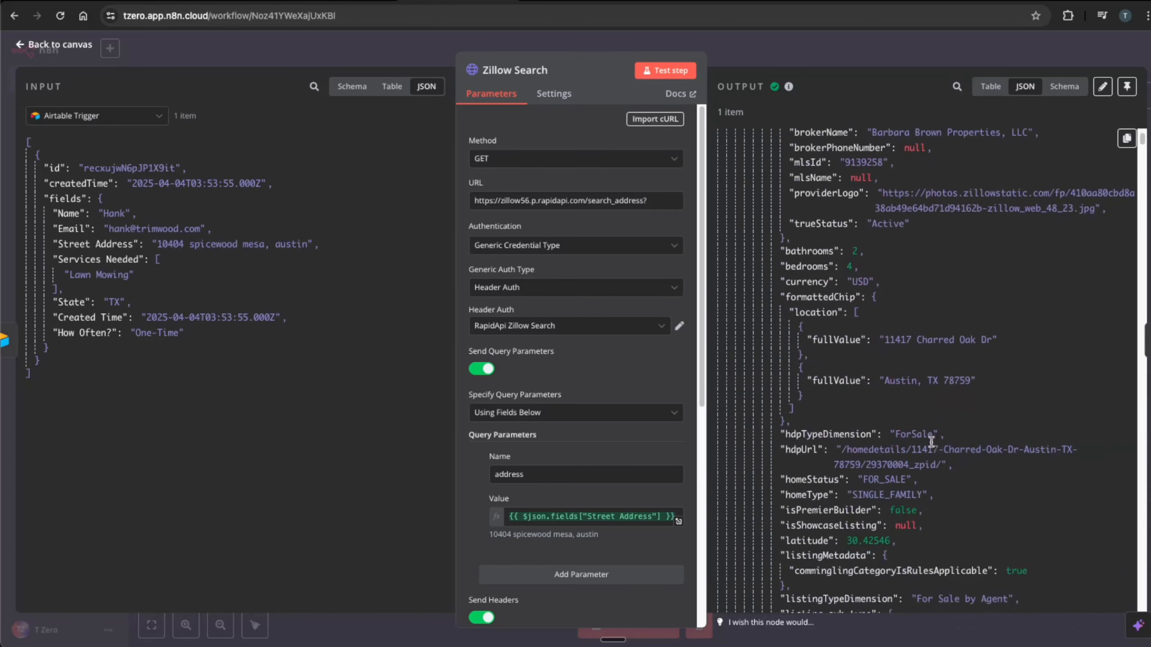
pyautogui.scroll(-10, 931, 441)
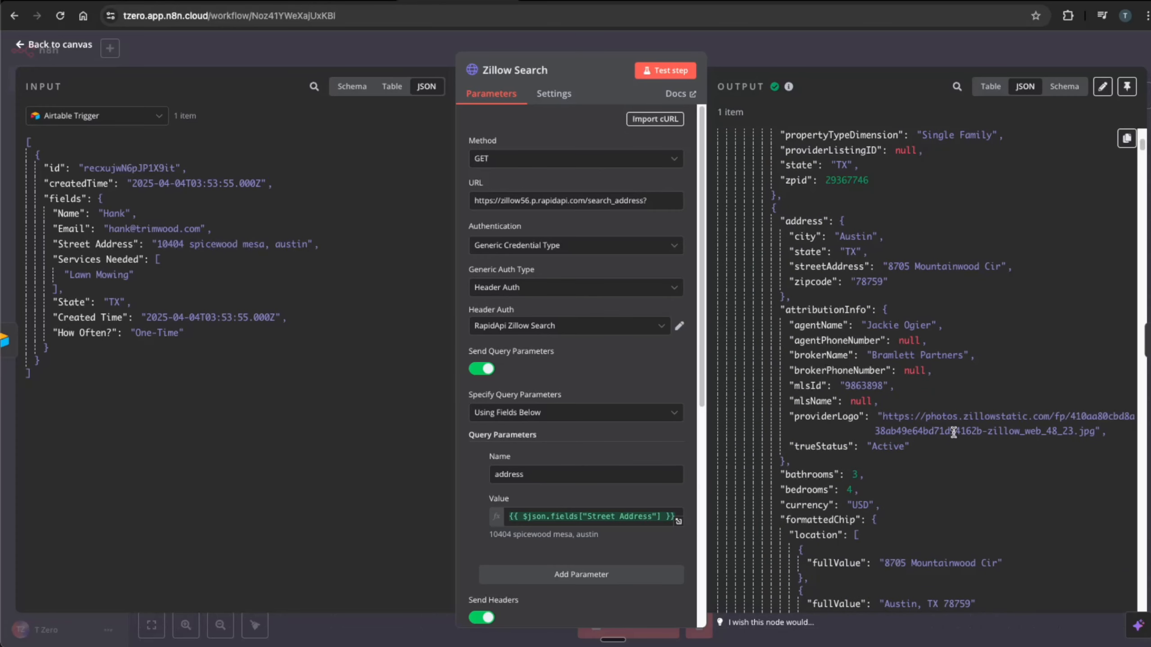
pyautogui.scroll(-10, 954, 433)
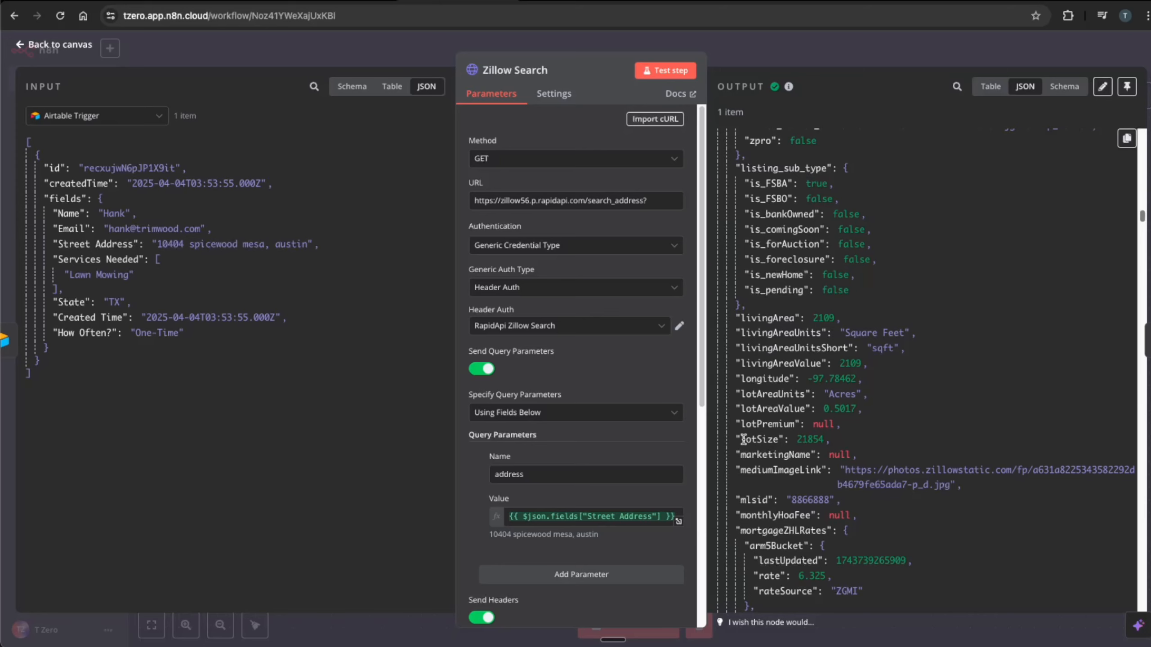
pyautogui.moveTo(742, 440); pyautogui.dragTo(830, 441)
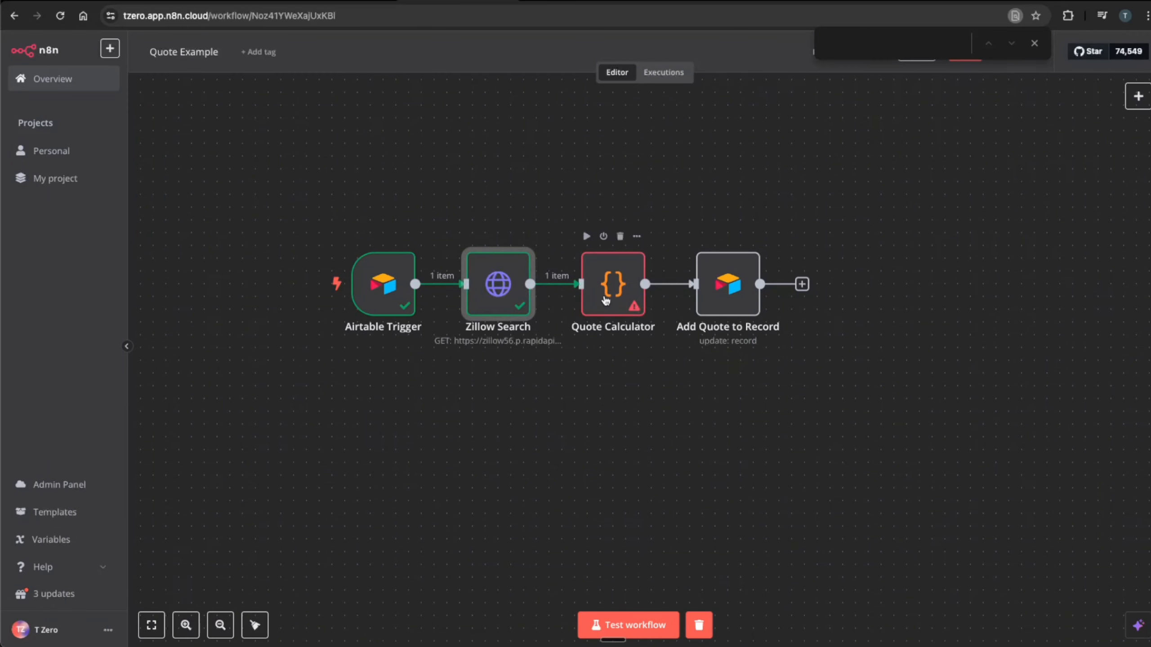
# - Insert the Zillow Search lotSize reference as the first line of the Quote Calculator's JavaScript code
pyautogui.doubleClick(606, 300)
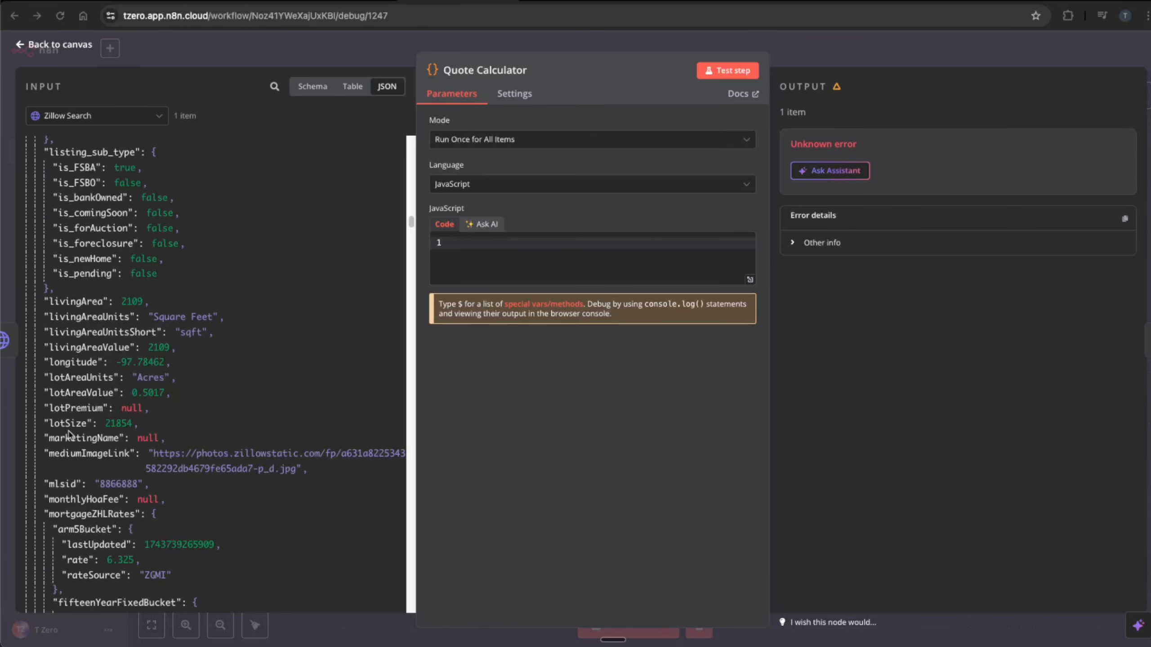
pyautogui.moveTo(69, 423); pyautogui.dragTo(607, 243)
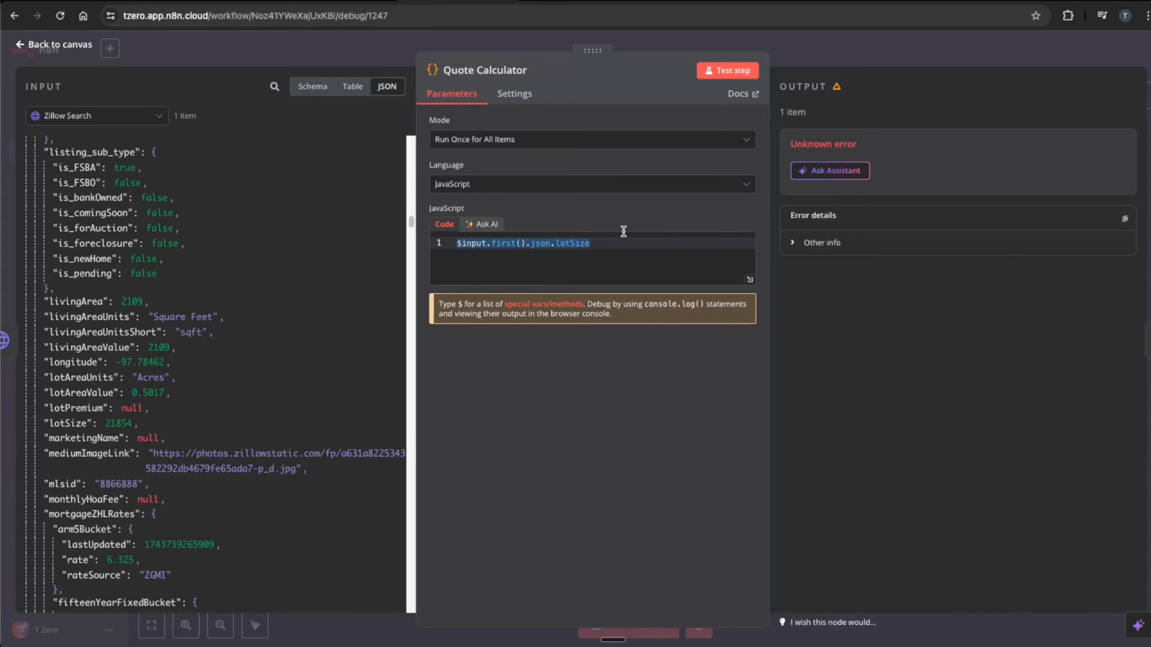
pyautogui.click(613, 250)
pyautogui.moveTo(457, 243); pyautogui.dragTo(560, 244)
pyautogui.click(598, 244)
pyautogui.press('Return')
# - Add the Airtable Trigger's Services Needed and How Often? field references on separate lines of the Quote Calculator code
pyautogui.click(152, 120)
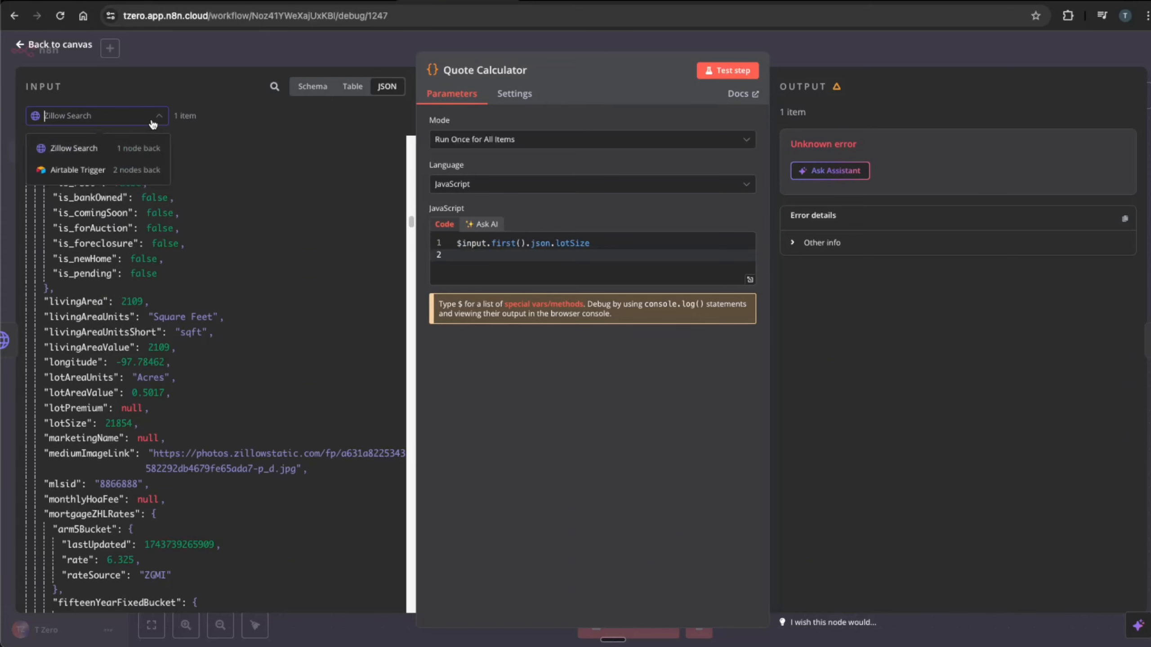
pyautogui.click(102, 170)
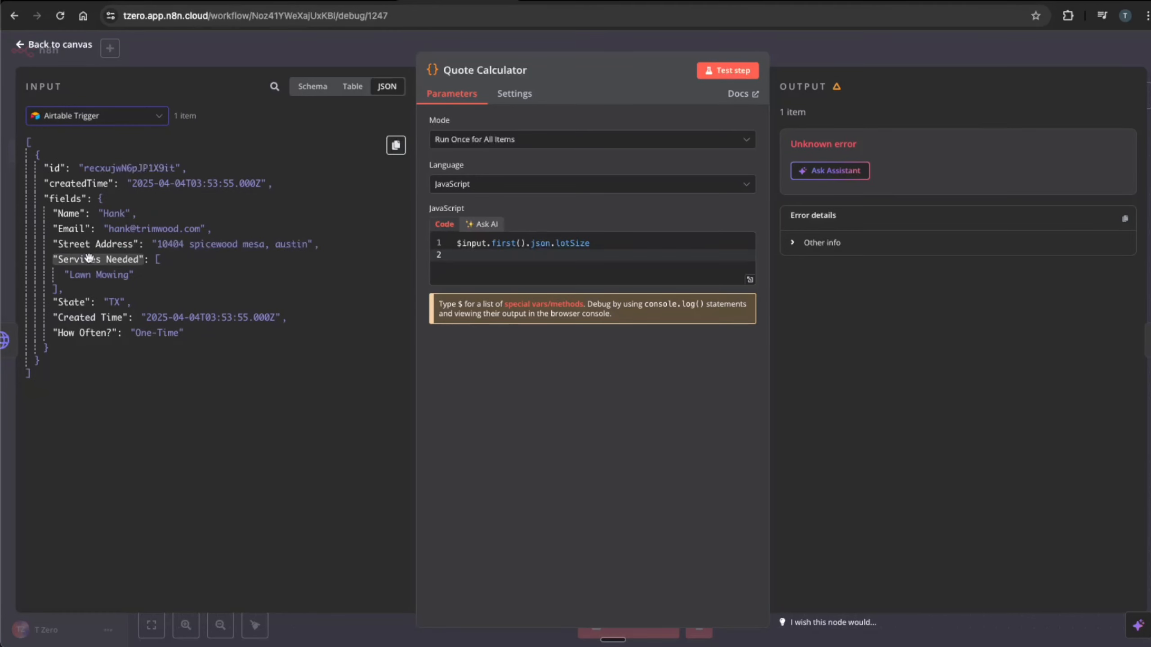
pyautogui.moveTo(89, 258); pyautogui.dragTo(459, 256)
pyautogui.press('Return')
pyautogui.moveTo(84, 332); pyautogui.dragTo(727, 267)
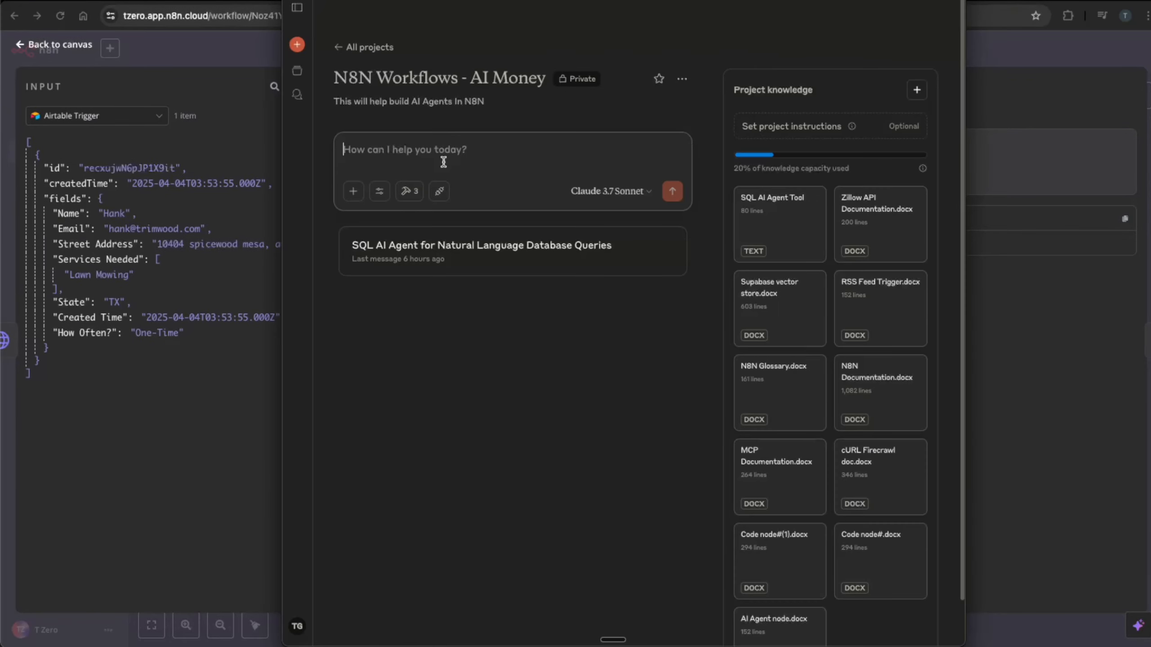
# - Ask Claude for n8n JavaScript calculating a lawn mowing quote from lotSize, Services Needed and How Often?, with Bi-Weekly and Monthly discounts, and review the code
pyautogui.write('$input.first().json.lotSize $(\'Airtable Trigger\').first().json.fields["Services Needed"] $(\'Airtable Trigger\').first().json.fields["How Often?"]')
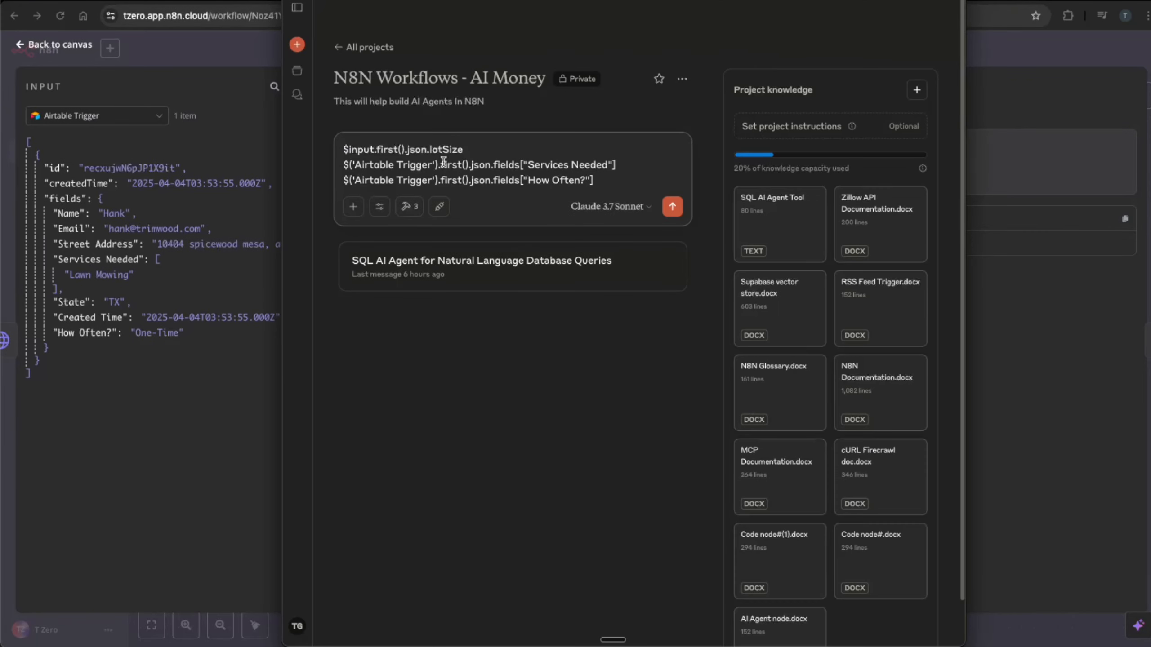
pyautogui.click(346, 150)
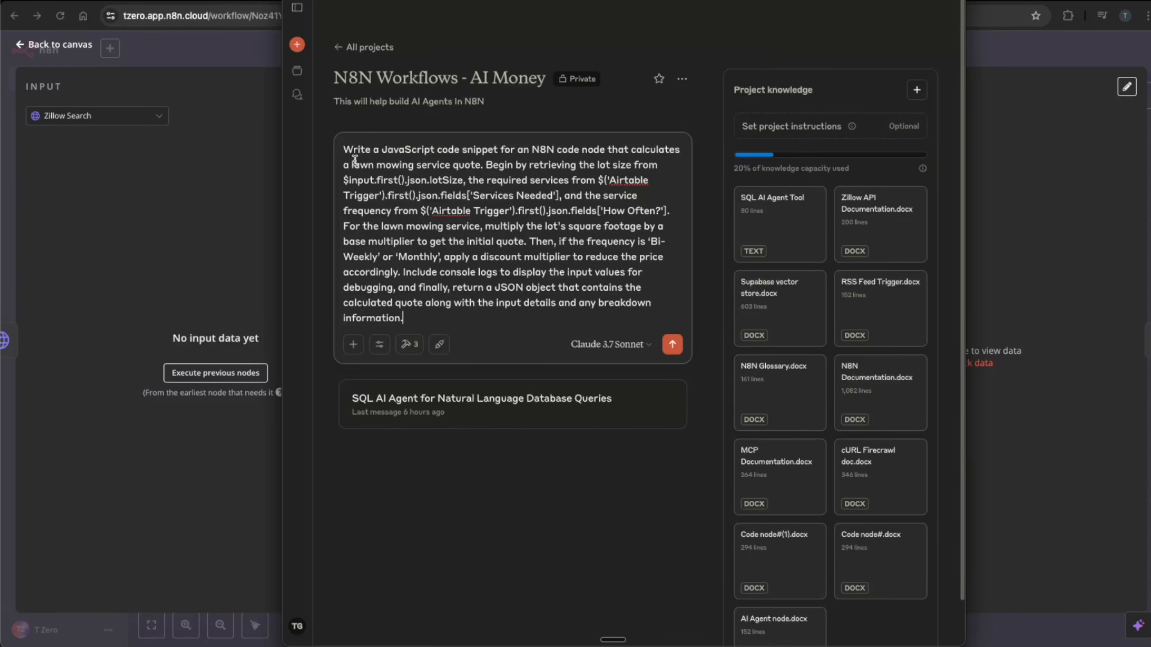
pyautogui.moveTo(385, 164); pyautogui.dragTo(481, 162)
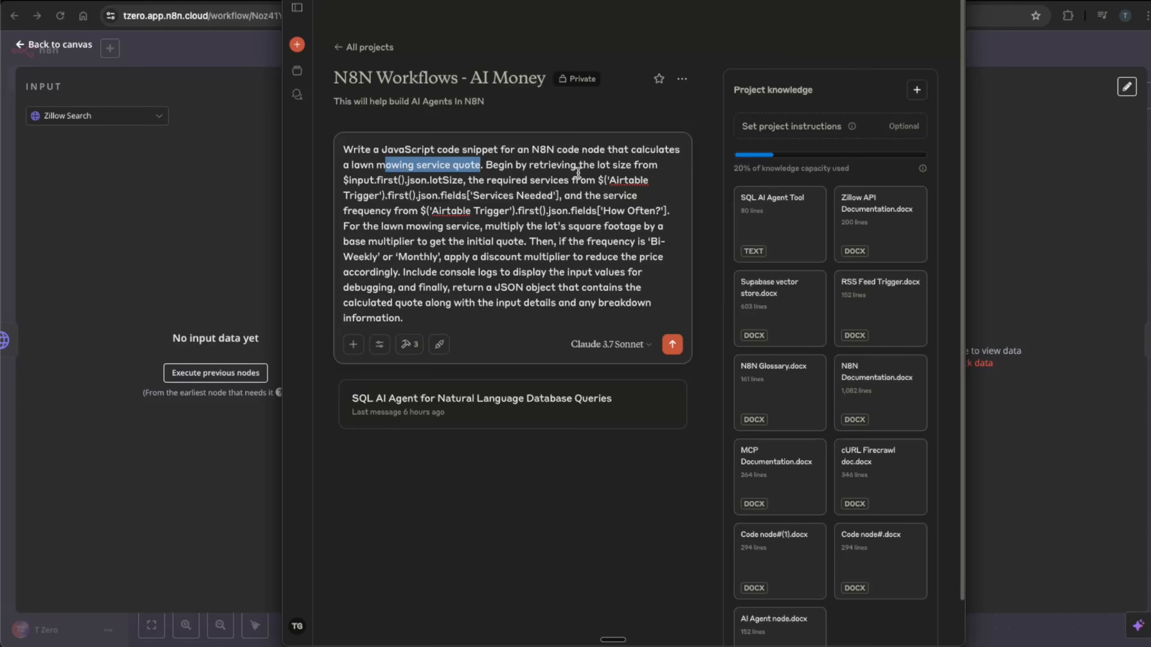
pyautogui.moveTo(356, 180); pyautogui.dragTo(466, 179)
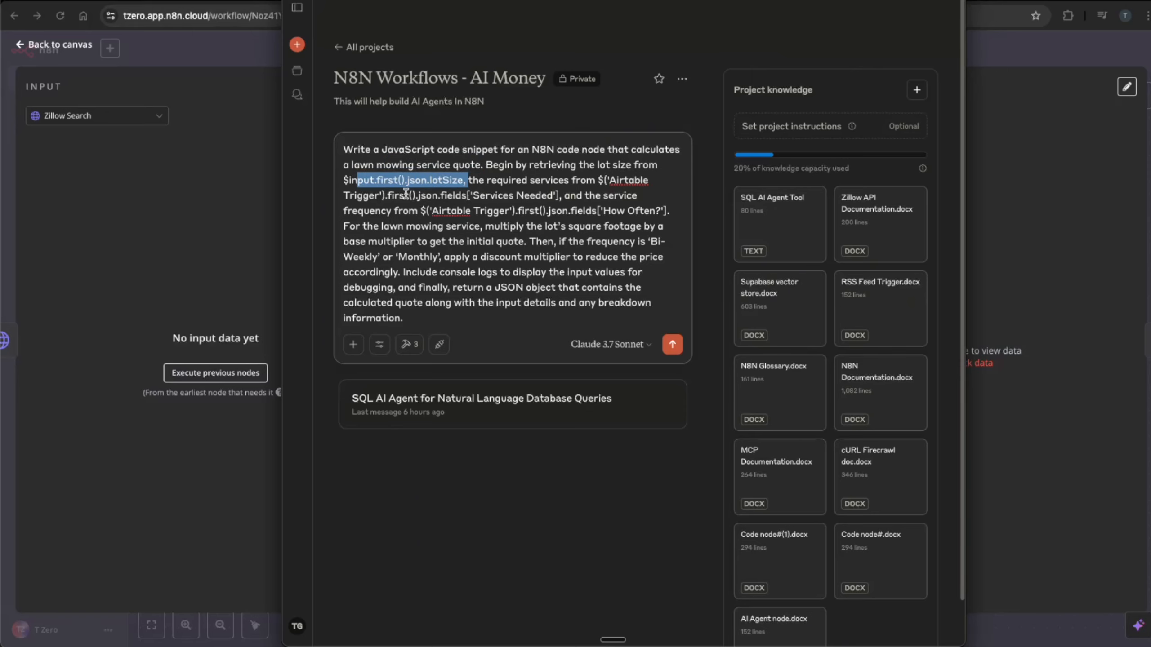
pyautogui.moveTo(375, 196); pyautogui.dragTo(451, 194)
pyautogui.moveTo(366, 210); pyautogui.dragTo(605, 212)
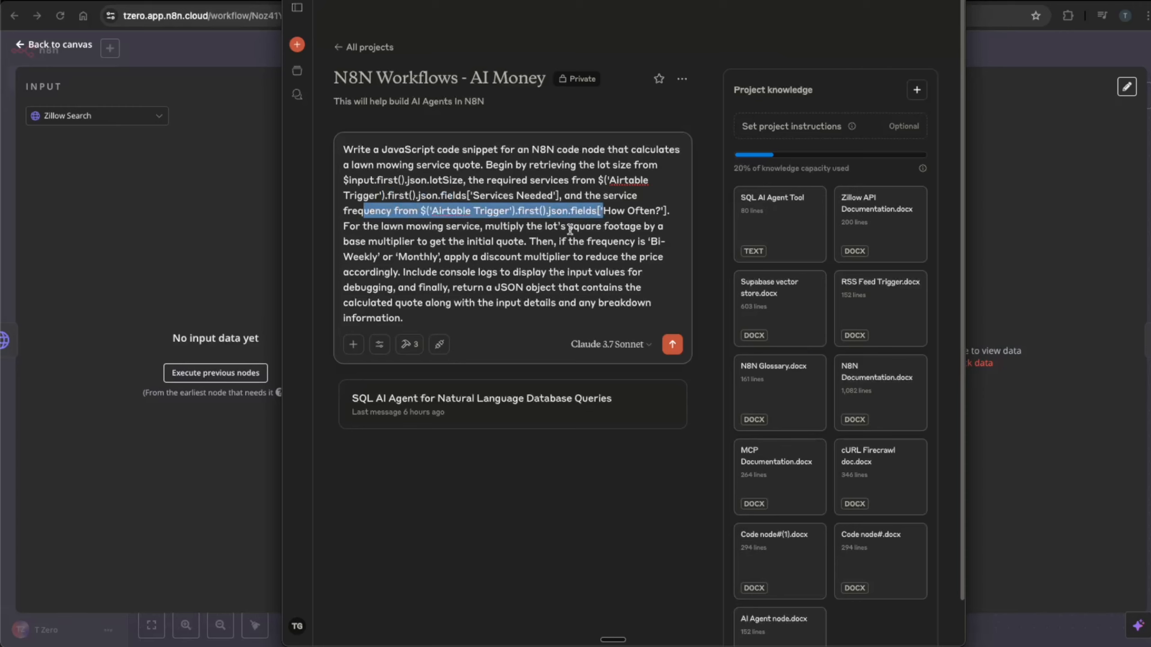
pyautogui.click(459, 228)
pyautogui.click(486, 240)
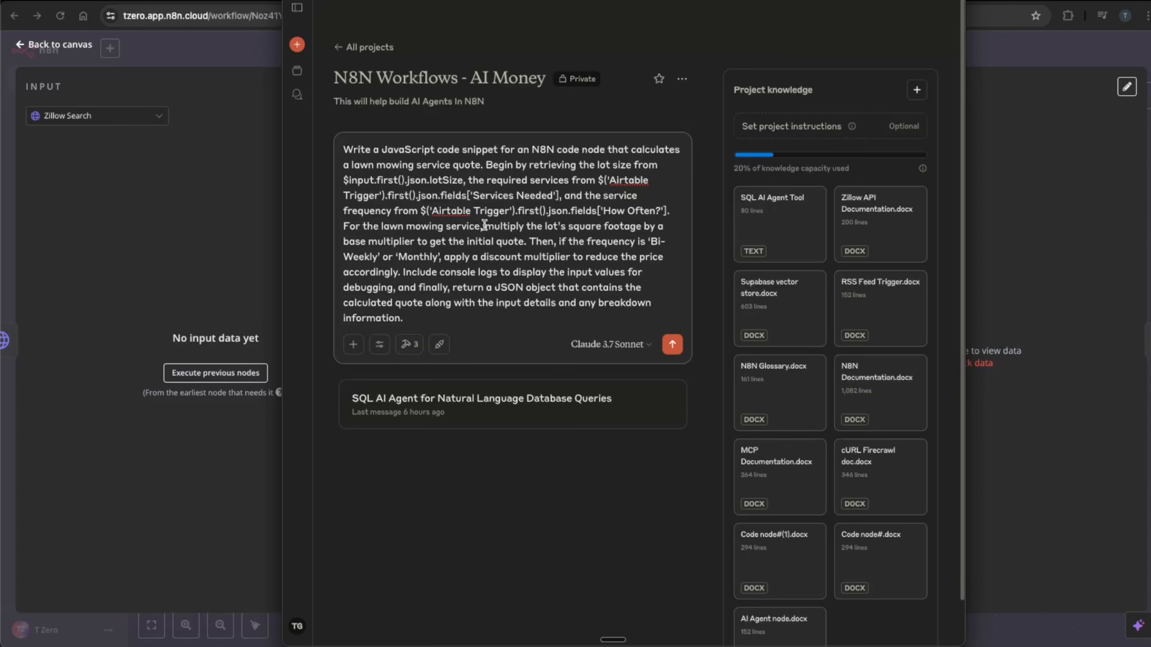
pyautogui.moveTo(361, 242); pyautogui.dragTo(450, 241)
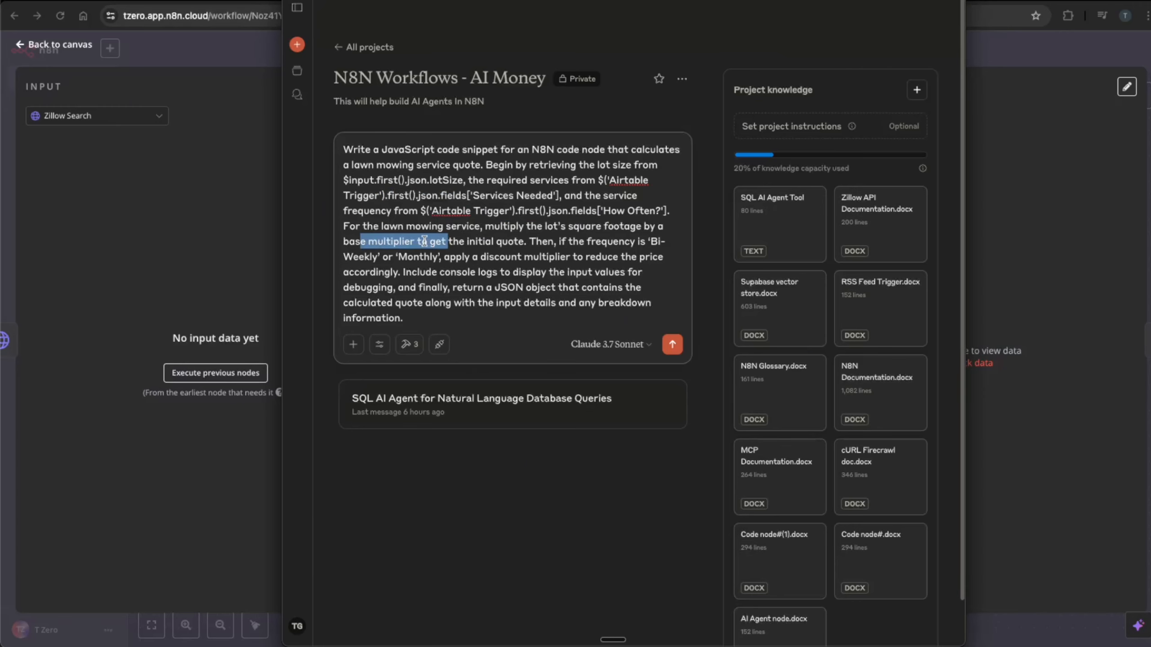
pyautogui.click(523, 240)
pyautogui.click(673, 344)
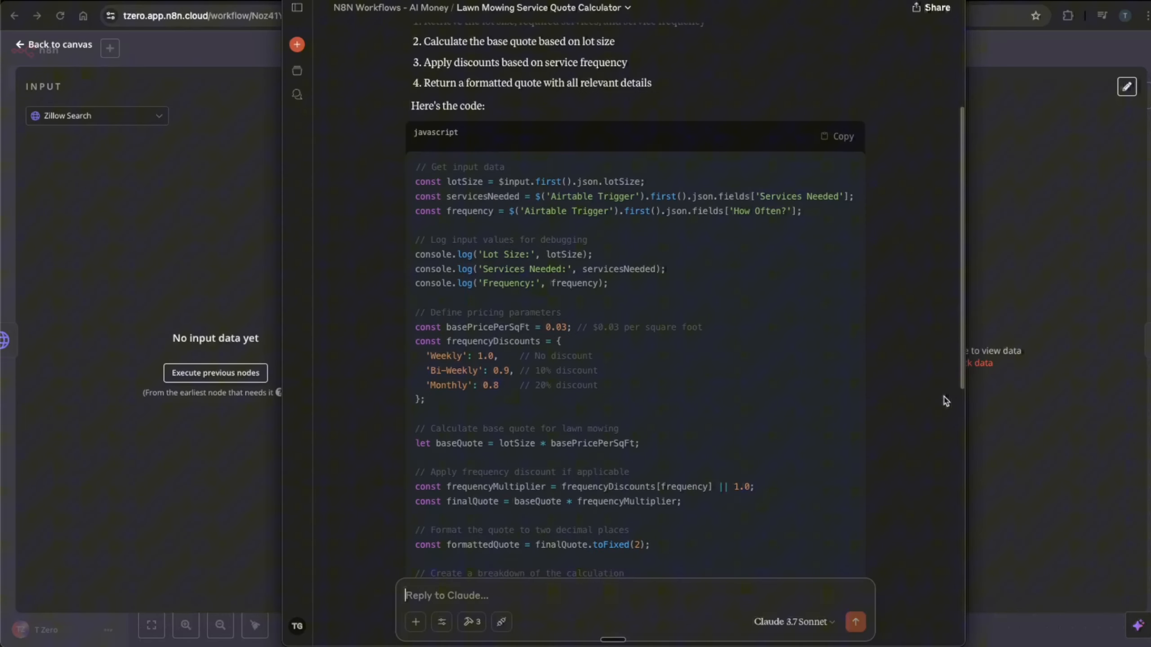
pyautogui.scroll(-1, 555, 380)
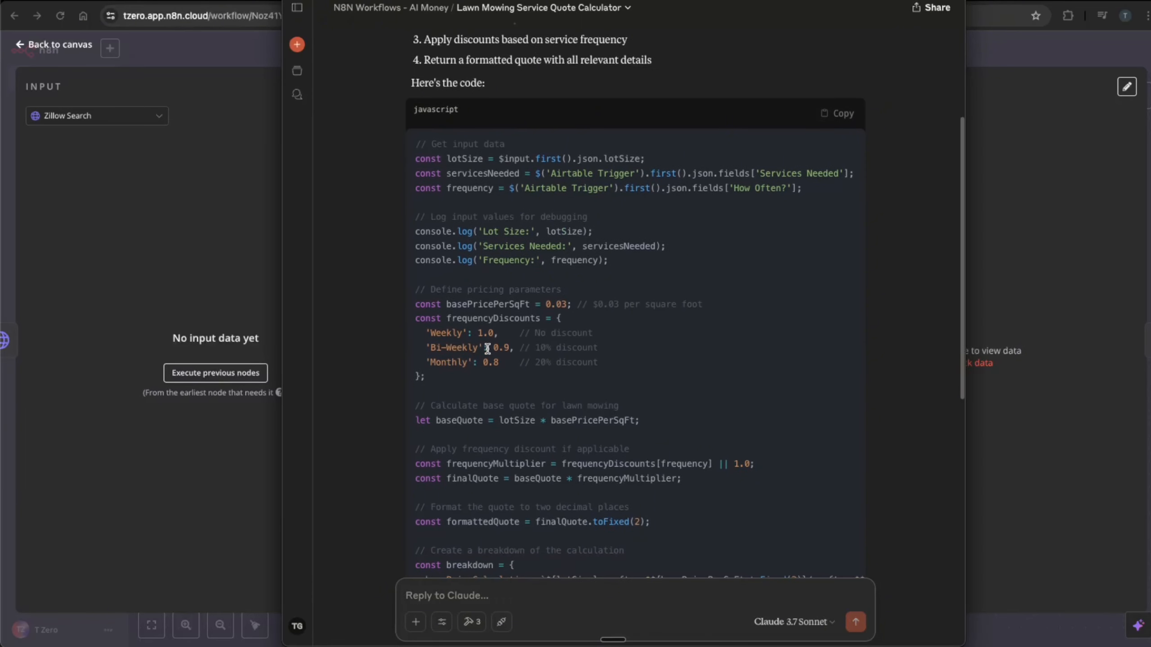
pyautogui.scroll(-6, 480, 342)
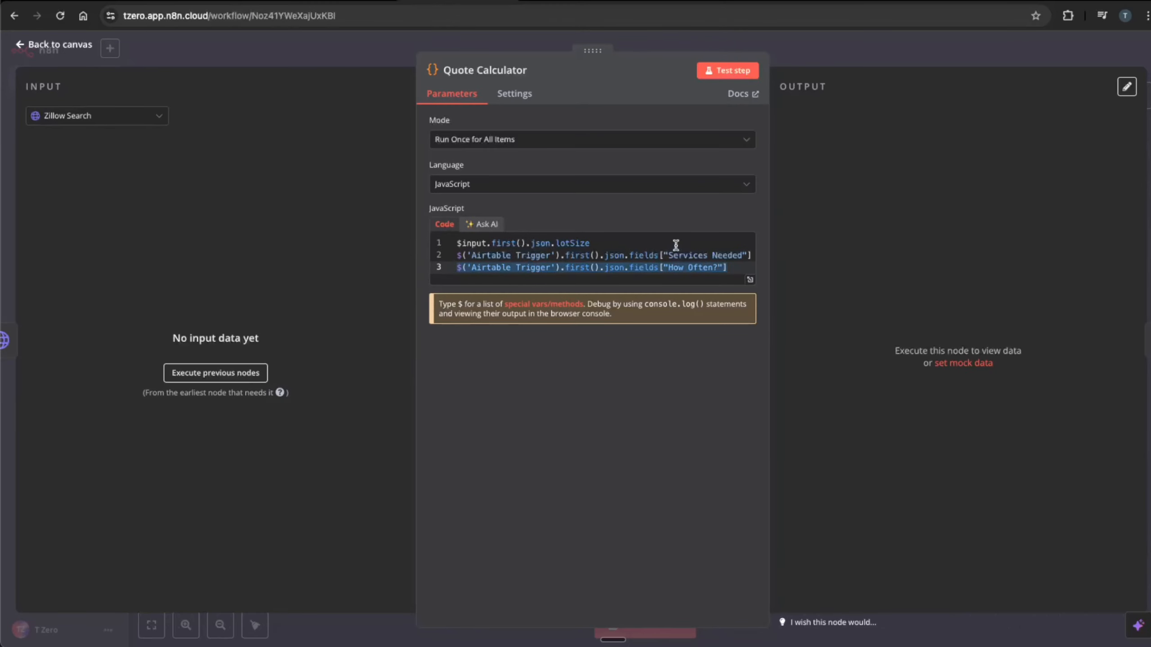
# - Replace the Quote Calculator's three reference lines with the JavaScript generated by Claude, and test the whole workflow
pyautogui.click(674, 245)
pyautogui.moveTo(735, 281); pyautogui.dragTo(456, 245)
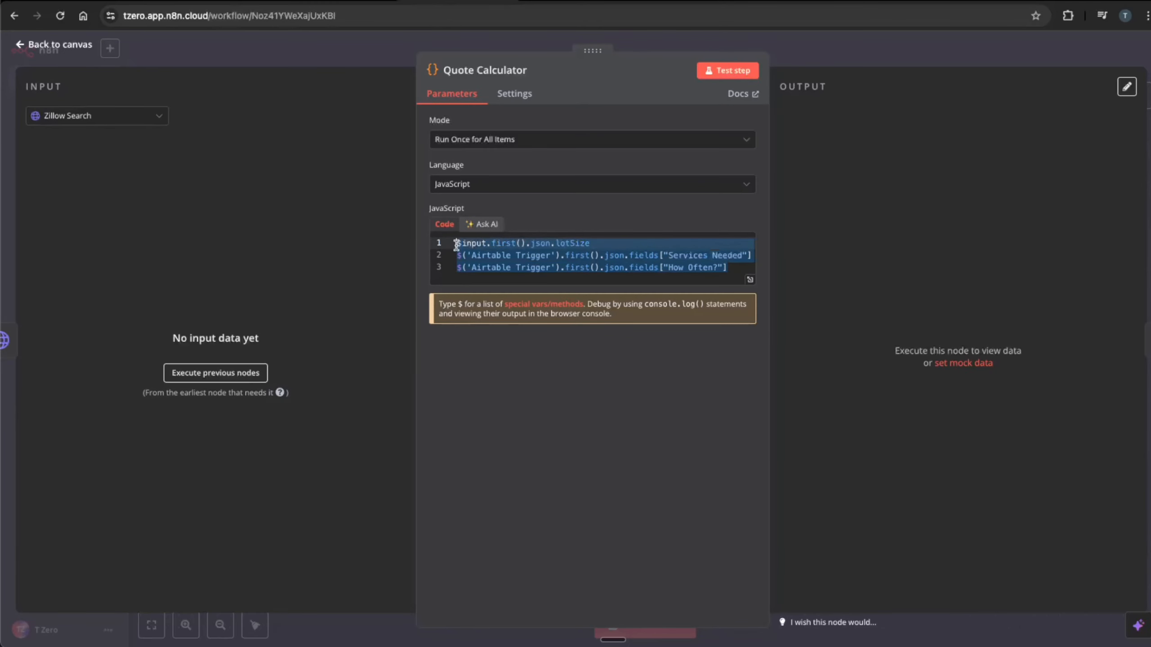
pyautogui.hotkey('ctrl', 'v')
pyautogui.press('Escape')
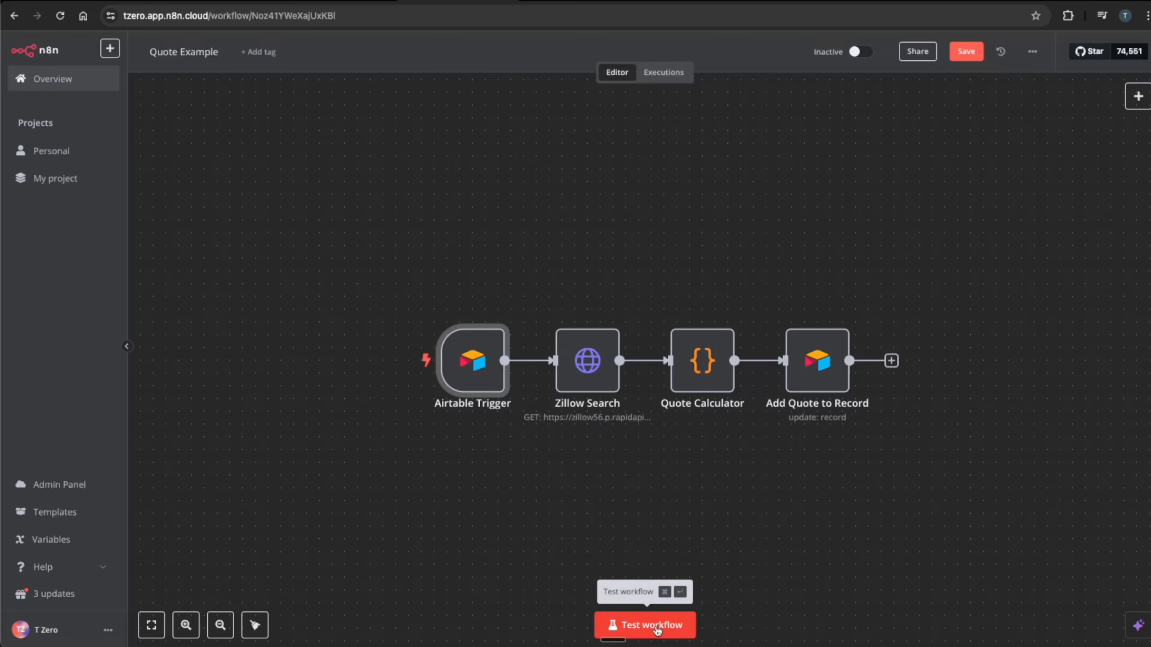
pyautogui.click(670, 629)
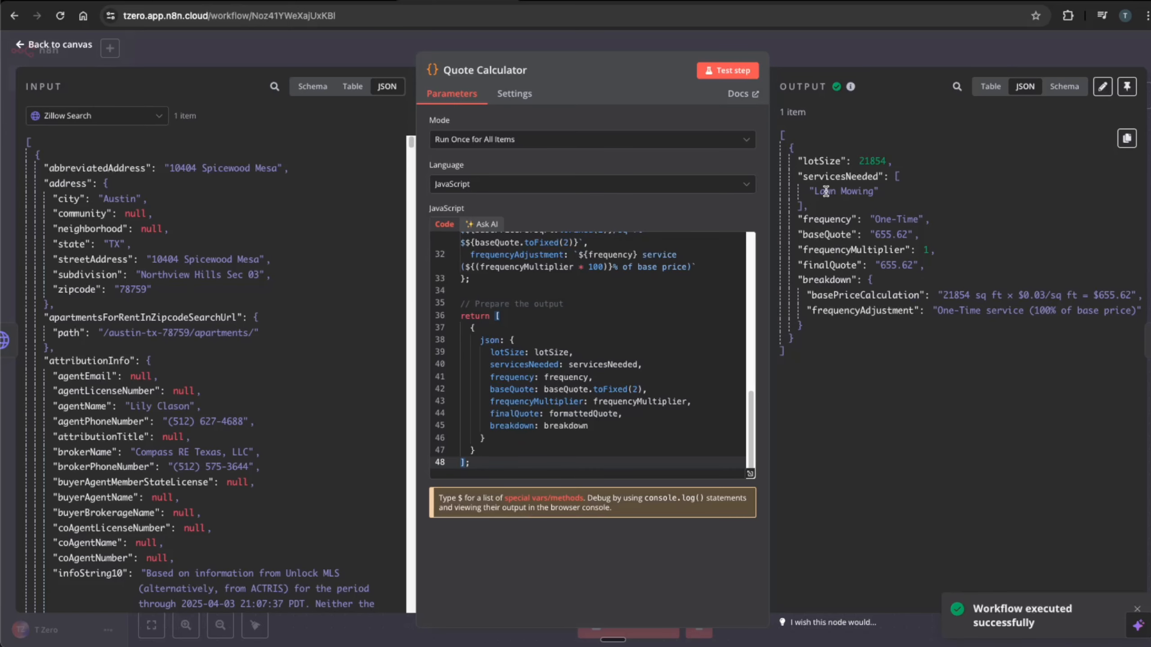
# - Examine the Quote Calculator's JSON output for the quote, frequency multiplier and breakdown, and review the pricing parameters in its code
pyautogui.doubleClick(917, 236)
pyautogui.click(918, 247)
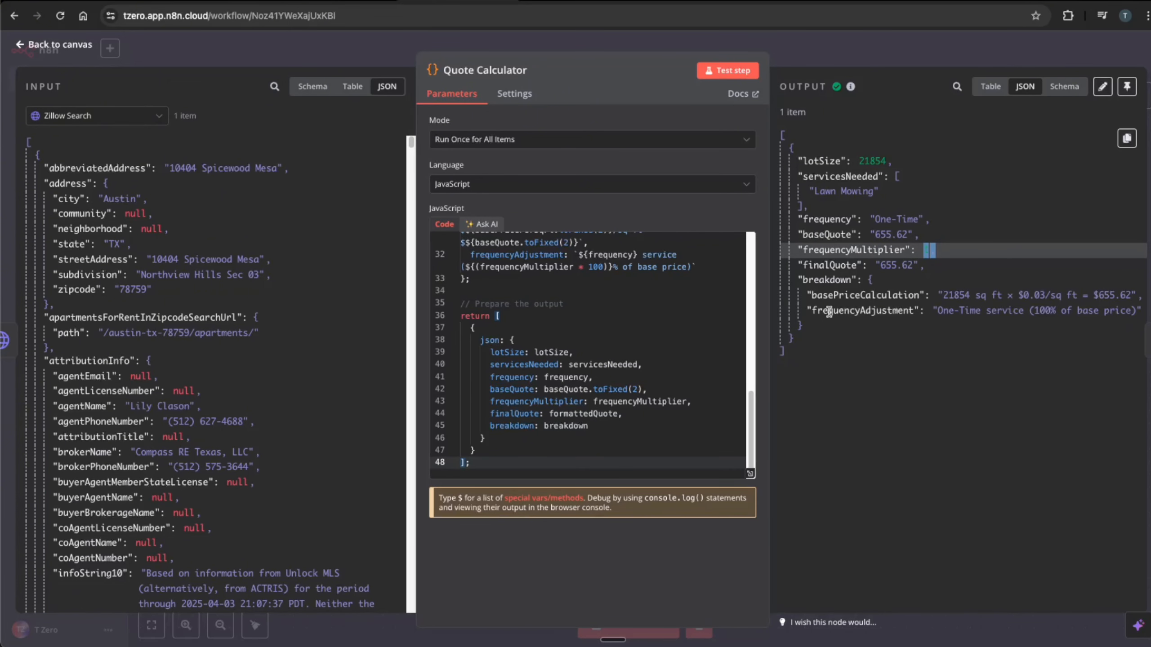
pyautogui.moveTo(818, 312); pyautogui.dragTo(1035, 312)
pyautogui.click(1045, 312)
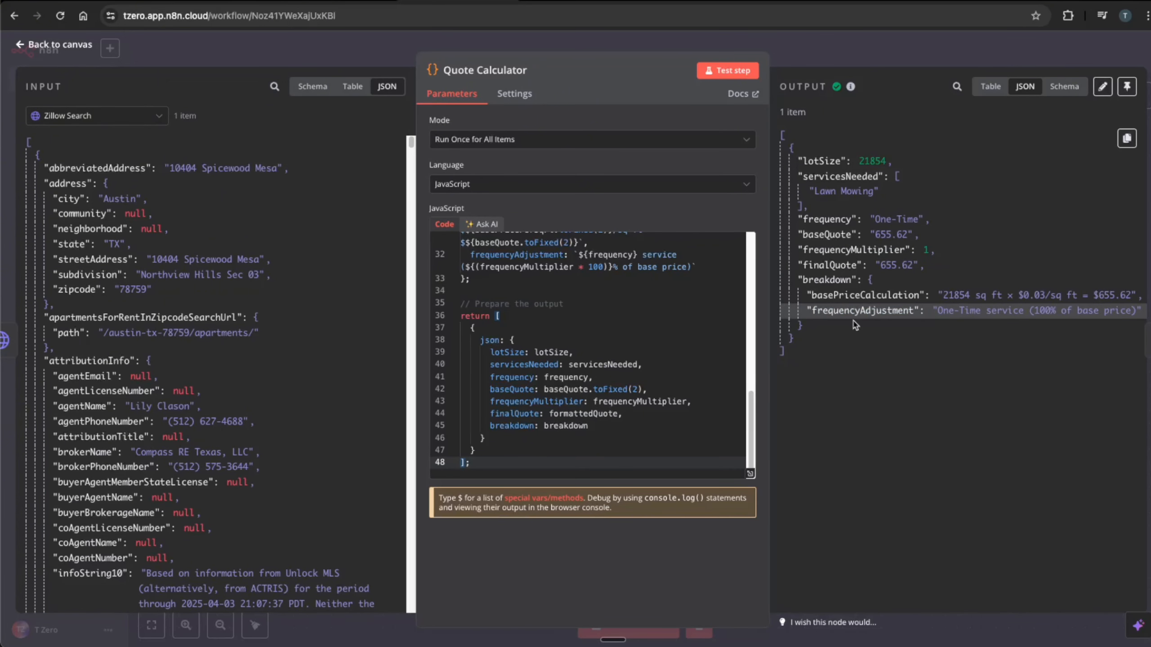
pyautogui.scroll(1, 647, 366)
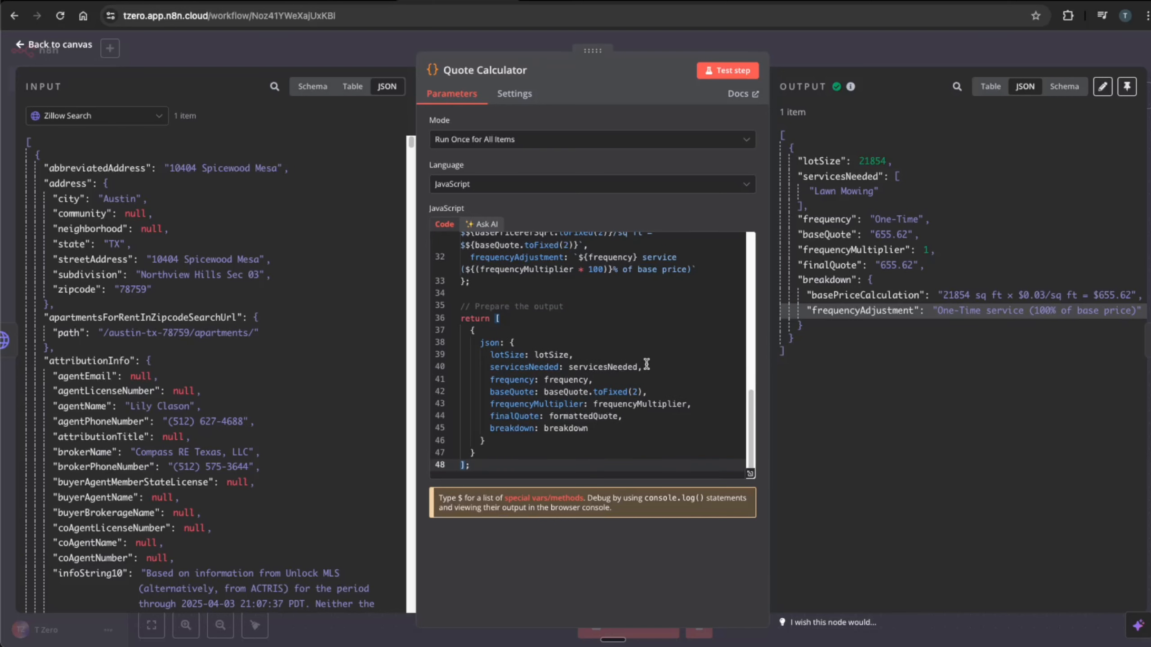
pyautogui.scroll(10, 646, 365)
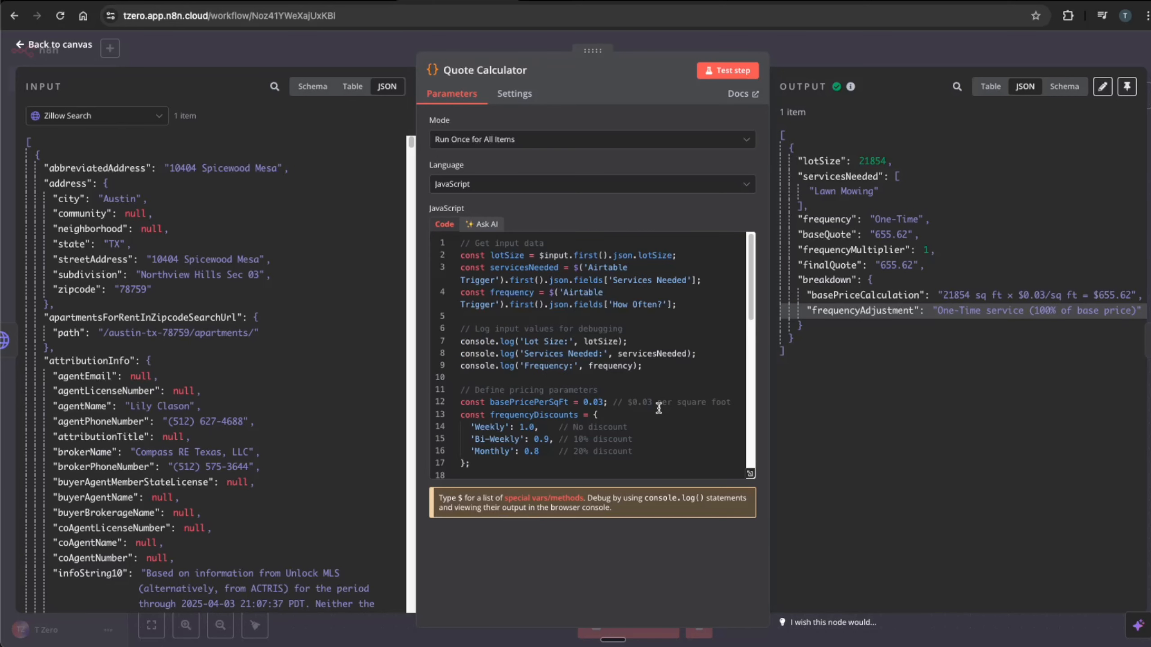